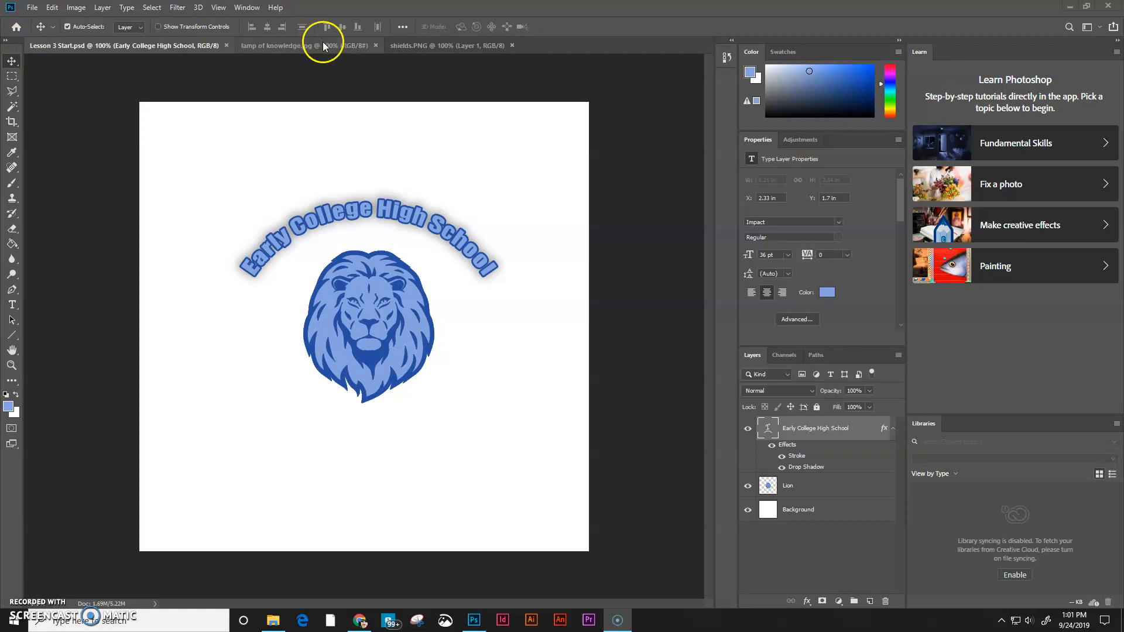
# Select the entire shield image in shields.PNG and copy it.
pyautogui.click(455, 48)
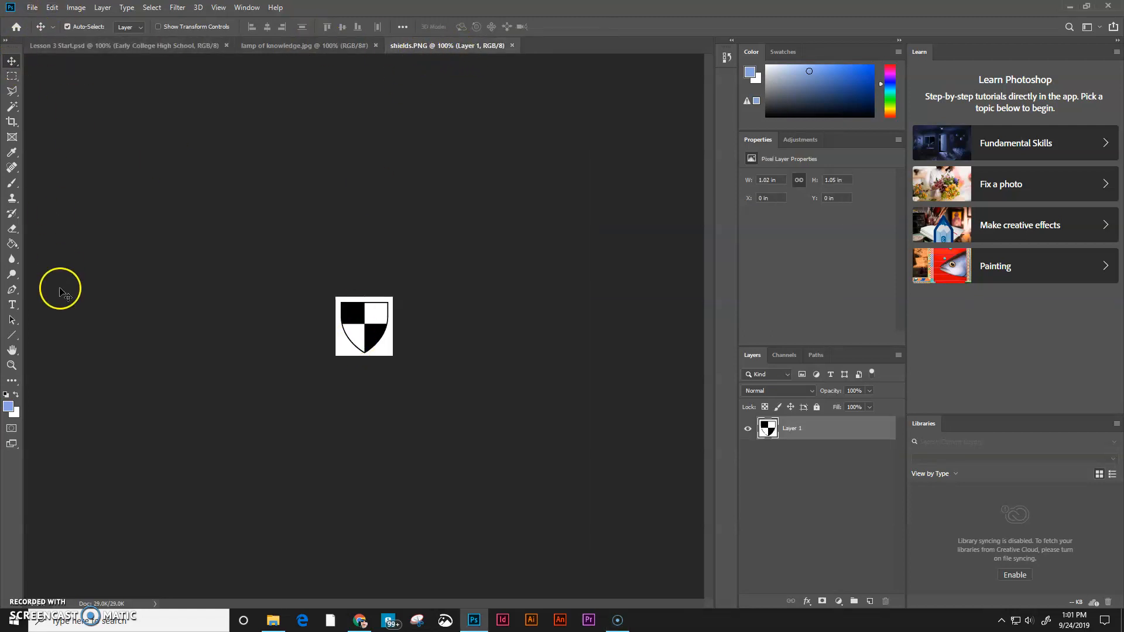
pyautogui.click(52, 8)
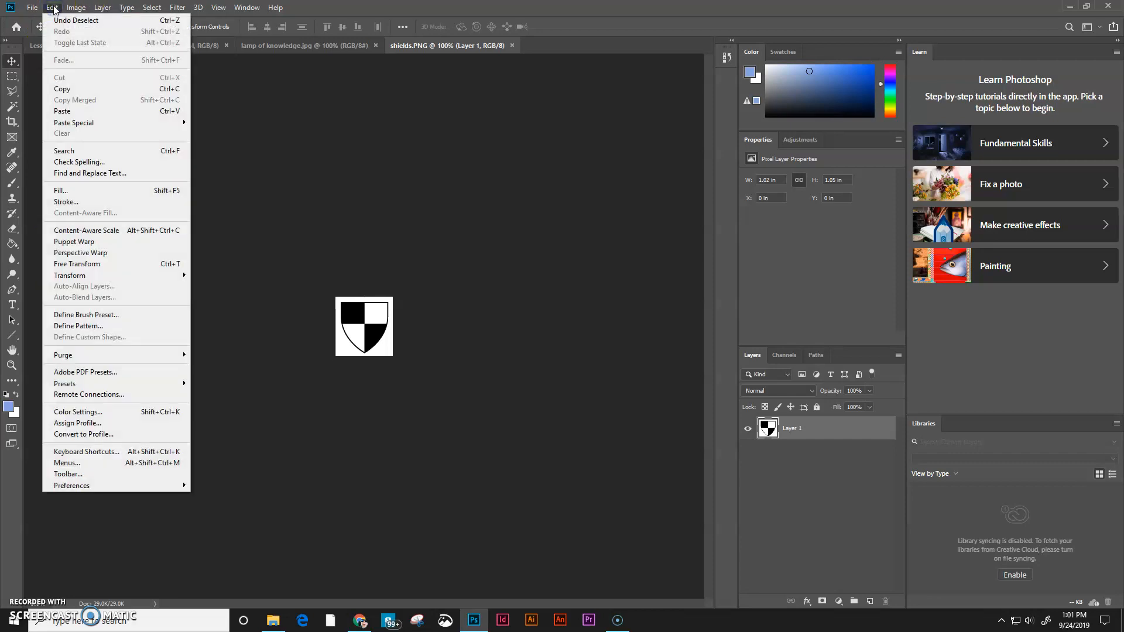
pyautogui.moveTo(158, 9)
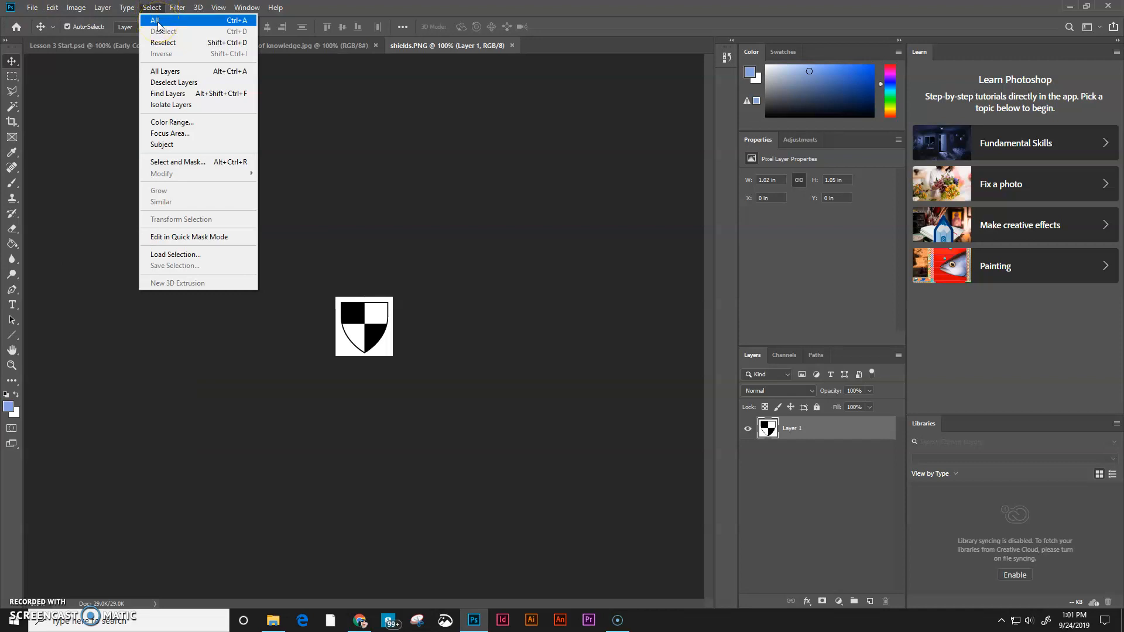
pyautogui.click(156, 22)
pyautogui.click(152, 8)
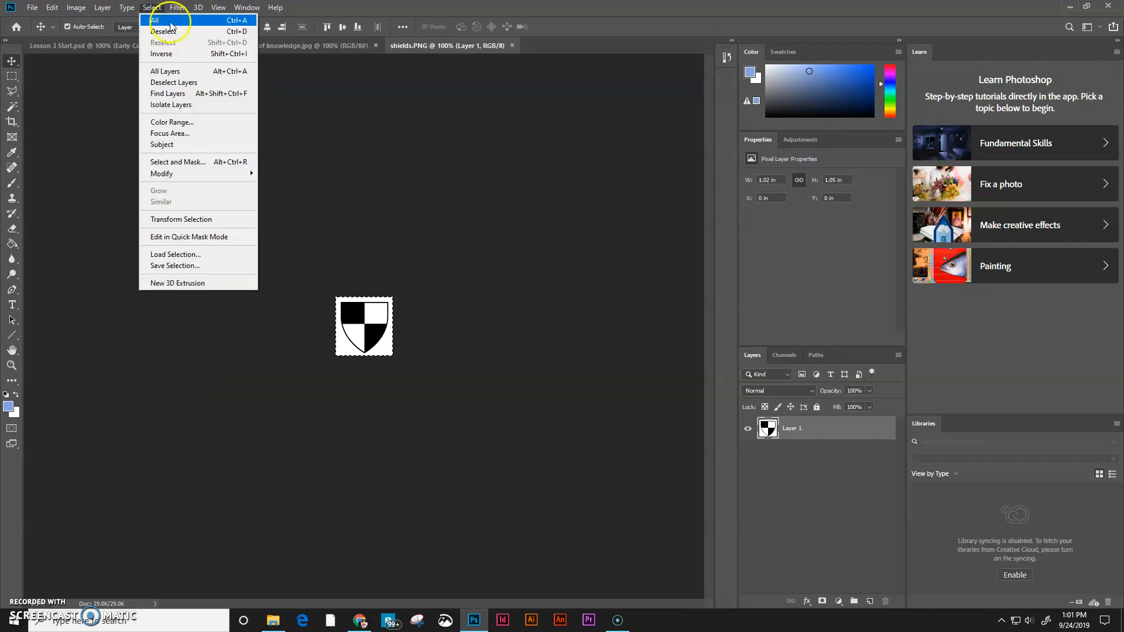
pyautogui.click(232, 22)
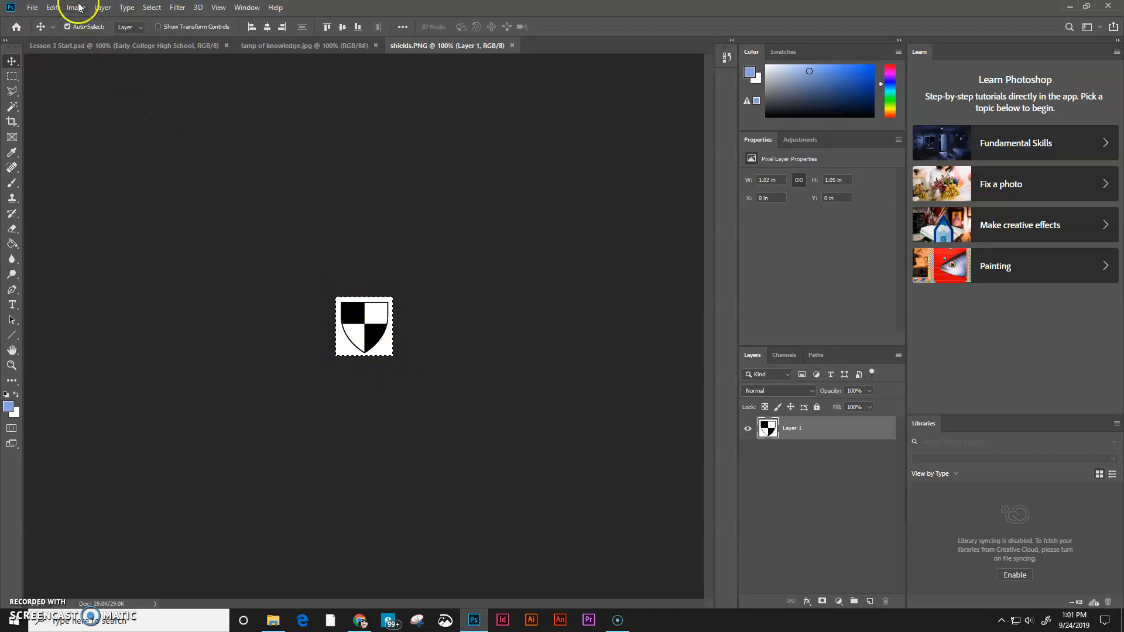
pyautogui.click(52, 7)
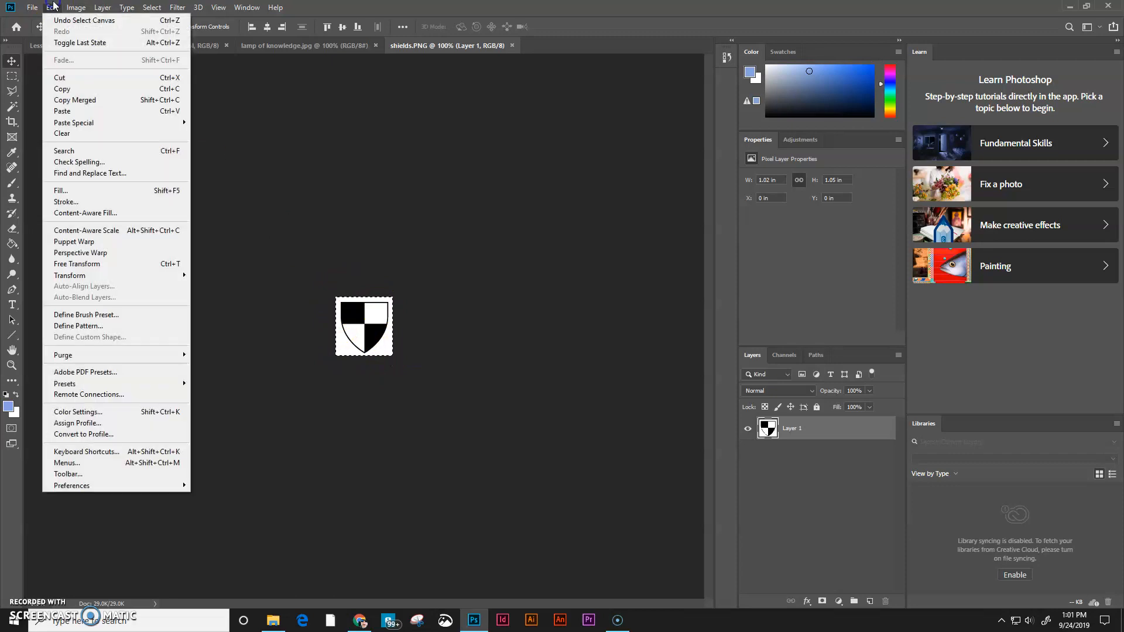
pyautogui.click(78, 89)
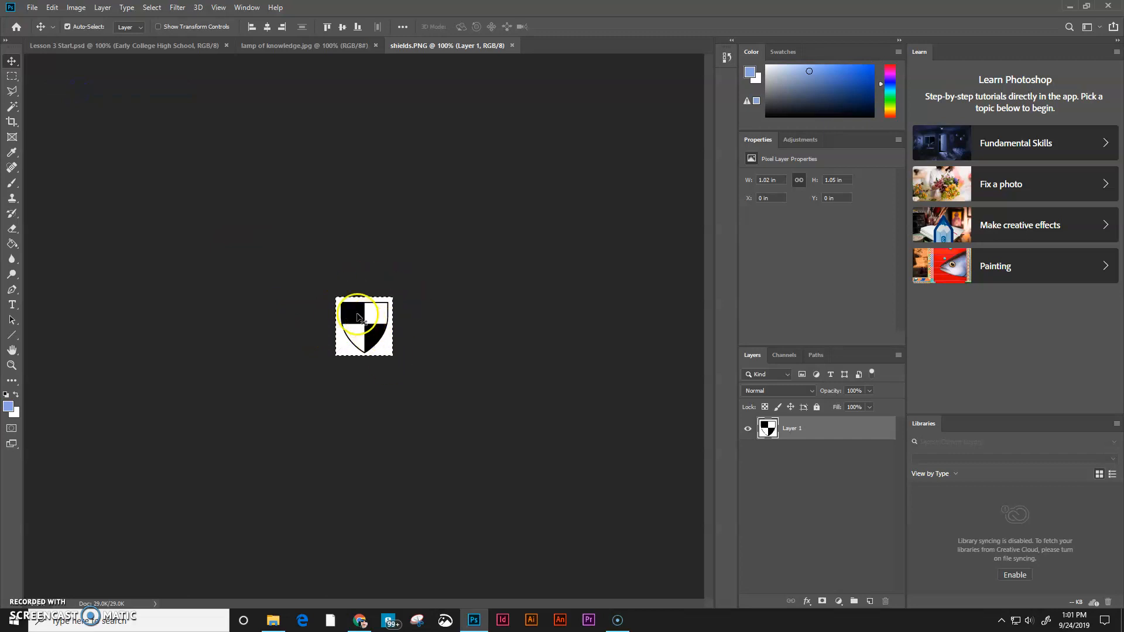
# In Lesson 3 Start.psd, paste the shield on a new layer directly above Background, and hide the Early College High School and Lion layers.
pyautogui.click(143, 46)
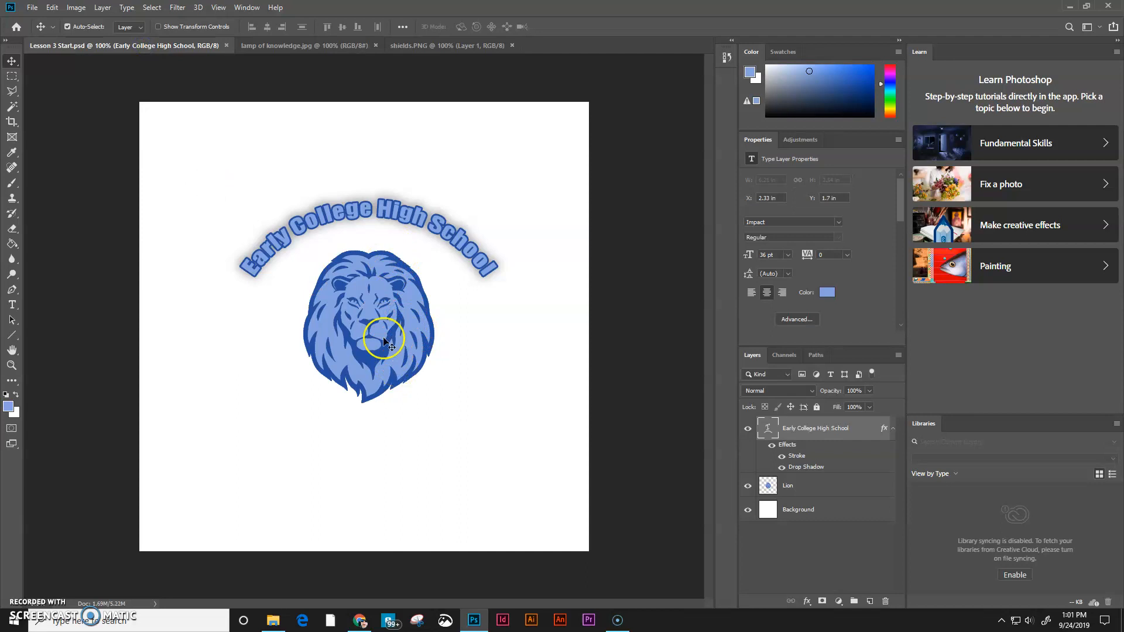
pyautogui.click(803, 481)
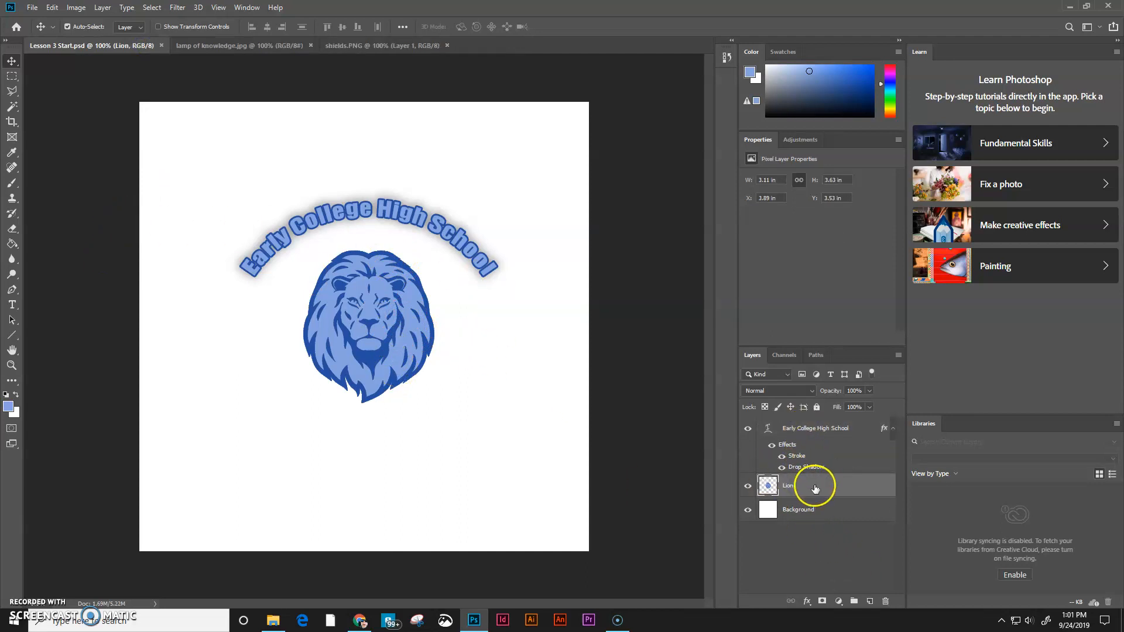
pyautogui.click(808, 513)
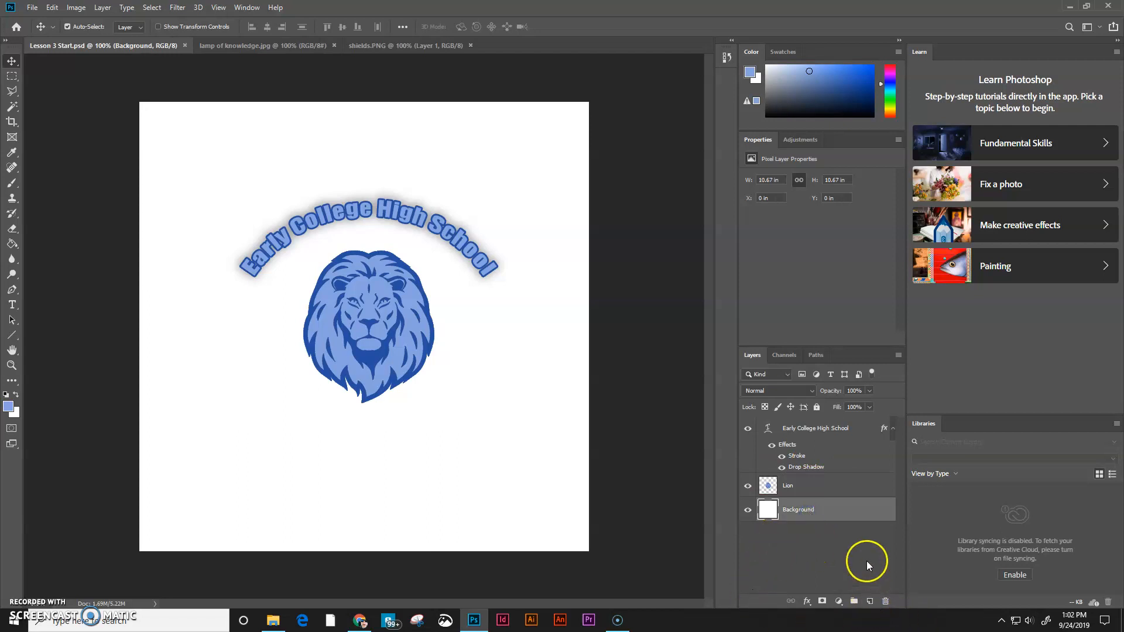
pyautogui.click(869, 602)
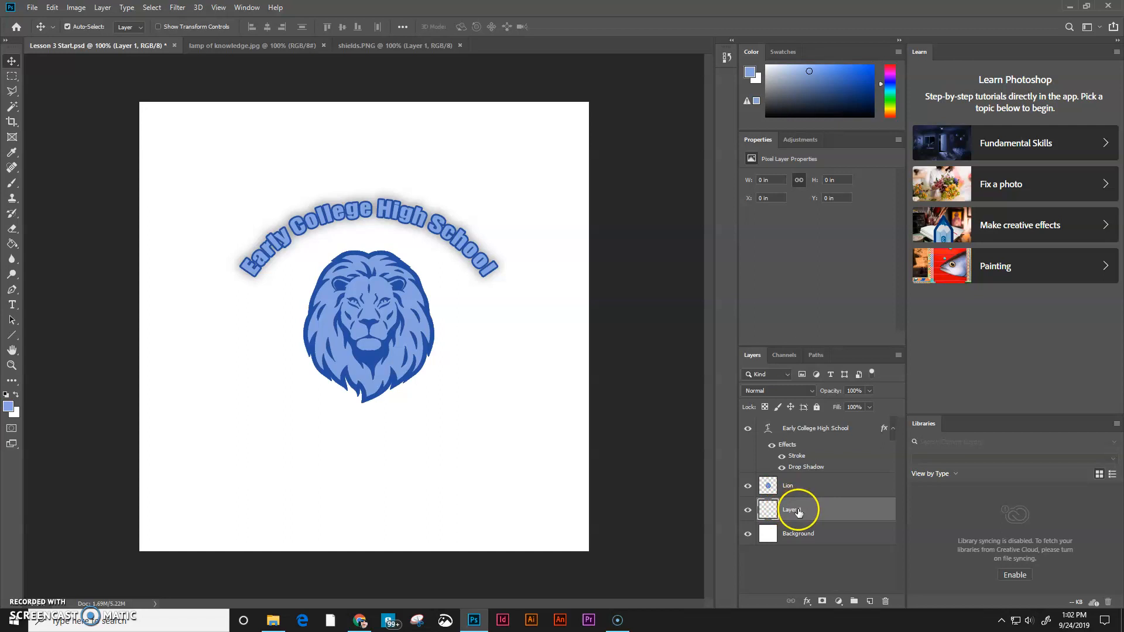
pyautogui.click(52, 8)
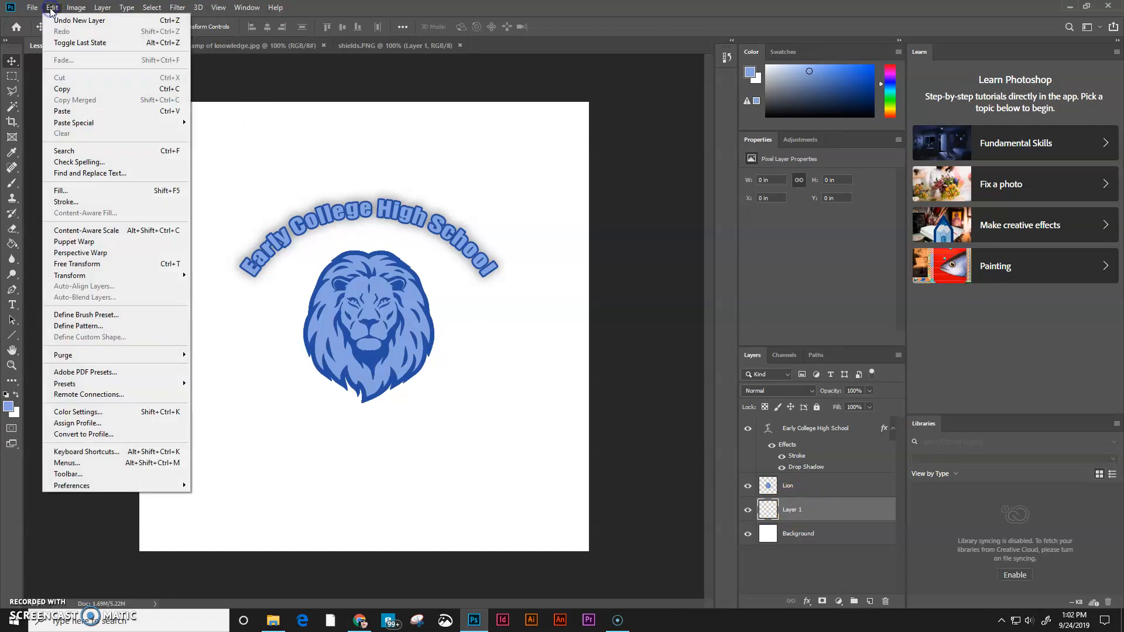
pyautogui.click(85, 114)
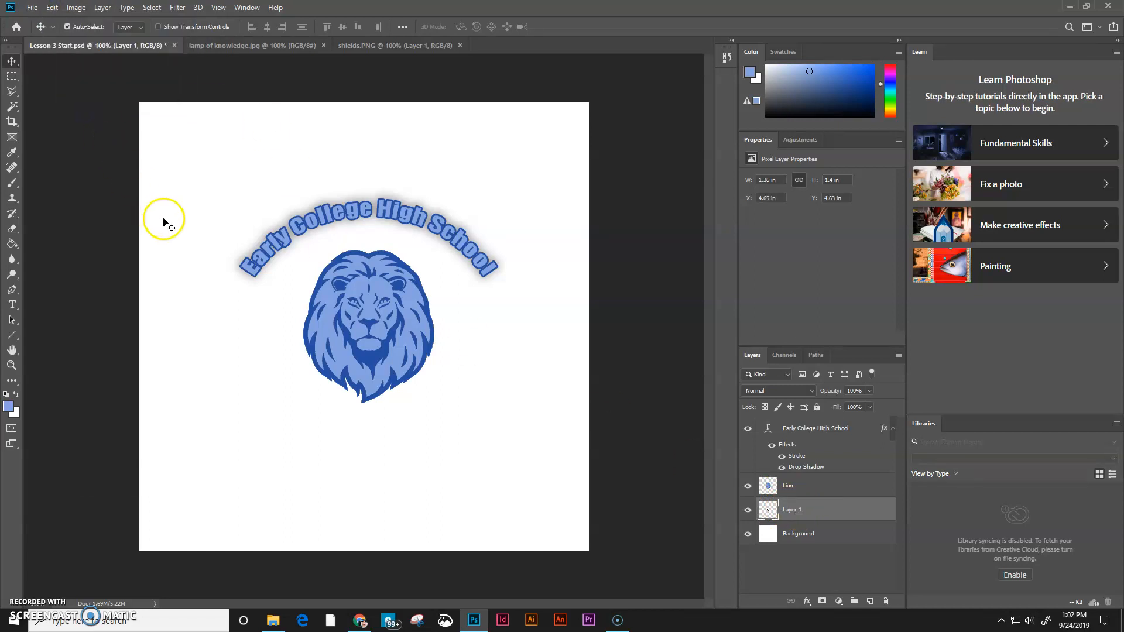
pyautogui.click(748, 430)
pyautogui.click(748, 487)
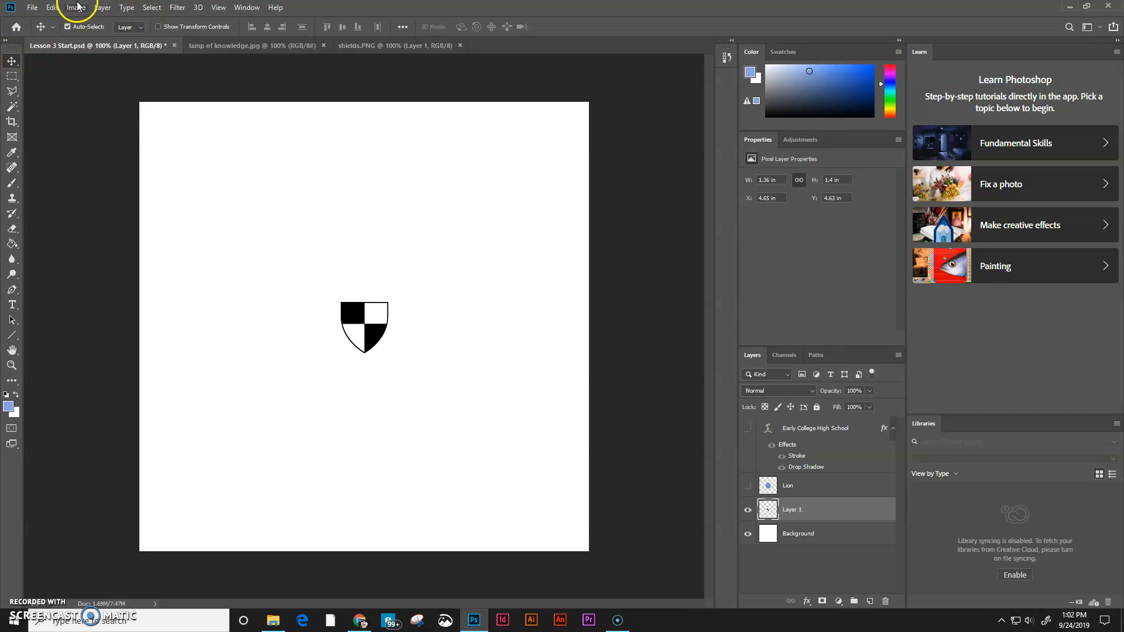
# Scale the pasted shield to 250% in width and height at the canvas centre, and make the Lion layer visible again.
pyautogui.click(59, 7)
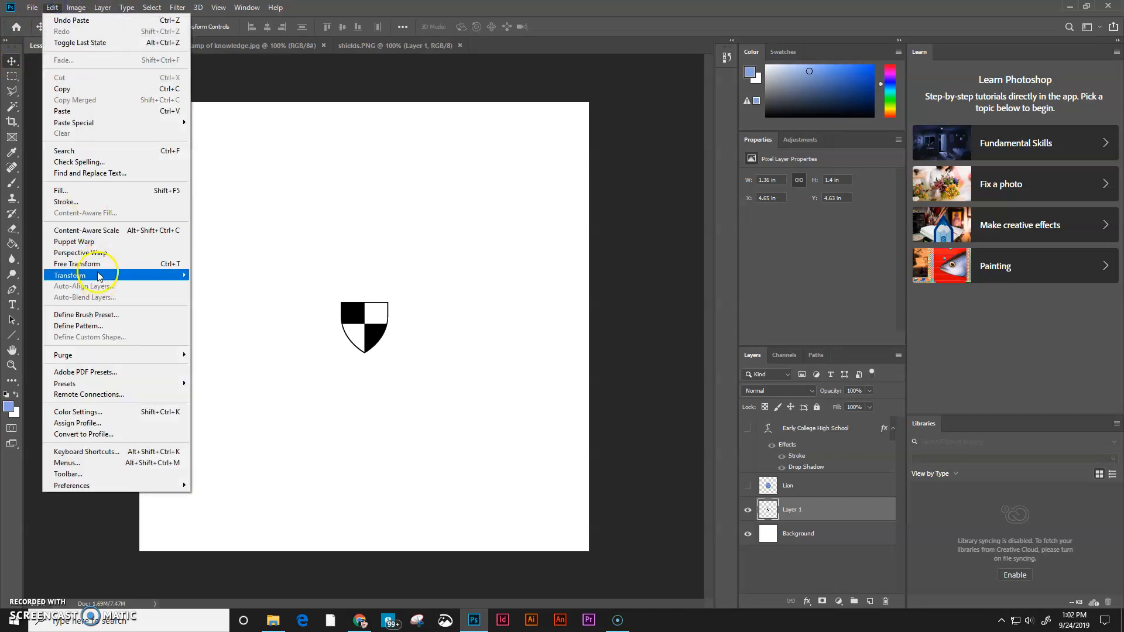
pyautogui.moveTo(168, 278)
pyautogui.click(237, 292)
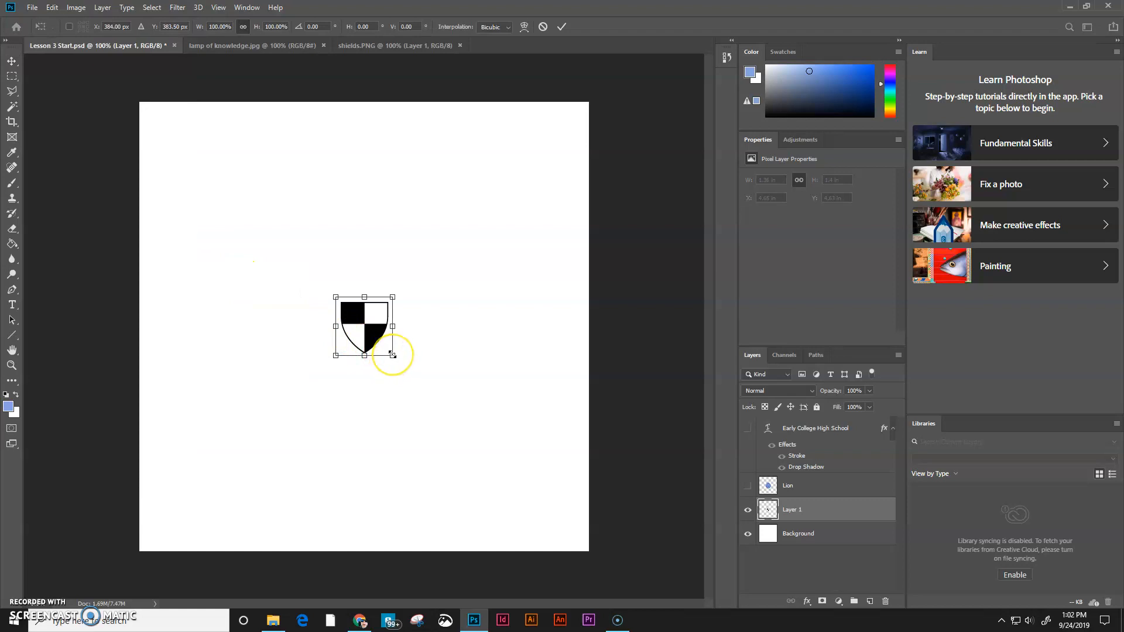
pyautogui.moveTo(392, 354); pyautogui.dragTo(467, 462)
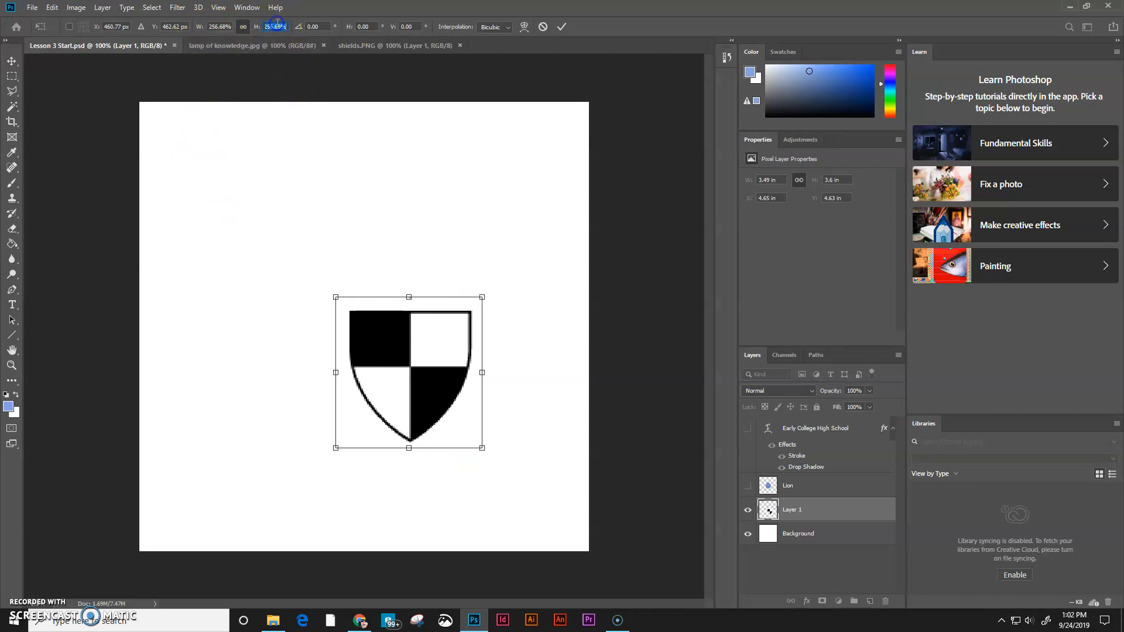
pyautogui.write('250')
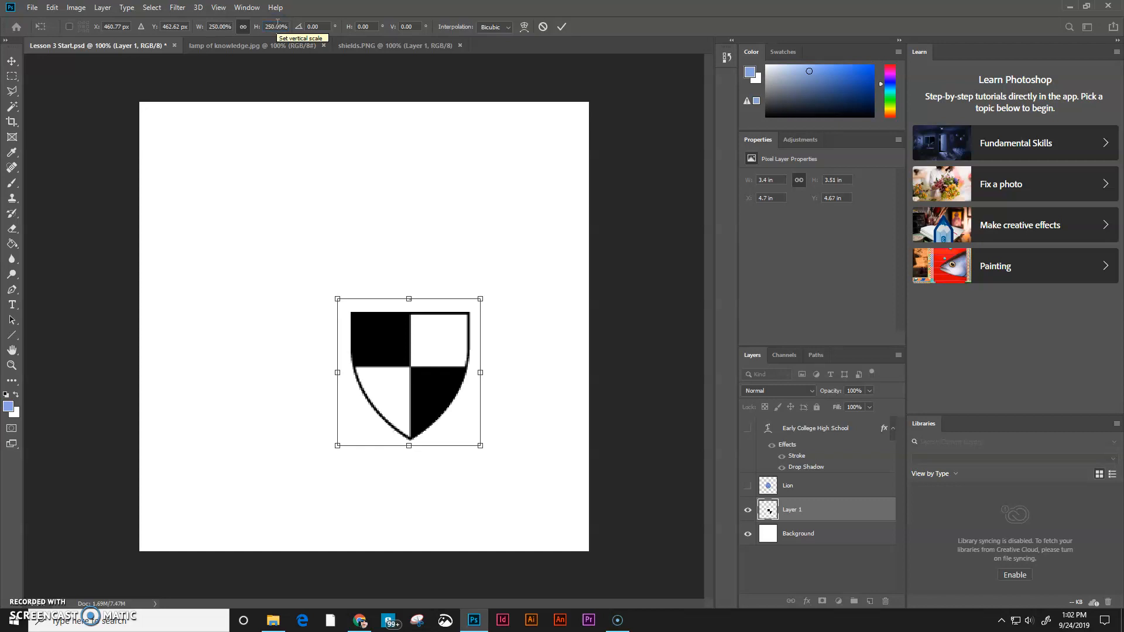
pyautogui.moveTo(382, 344); pyautogui.dragTo(337, 296)
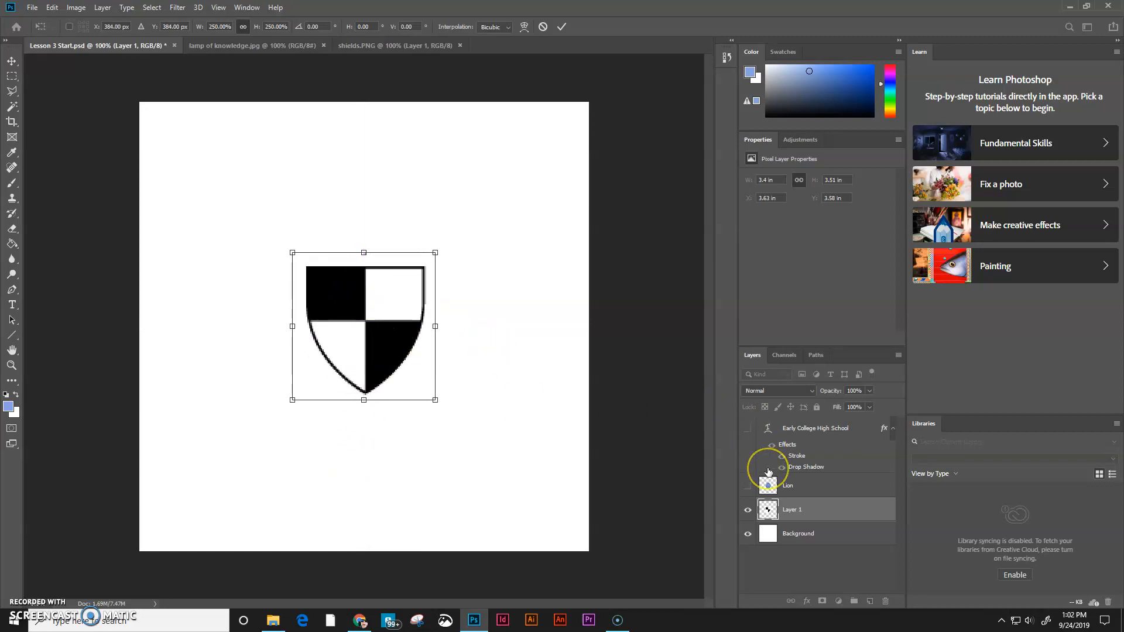
pyautogui.click(561, 27)
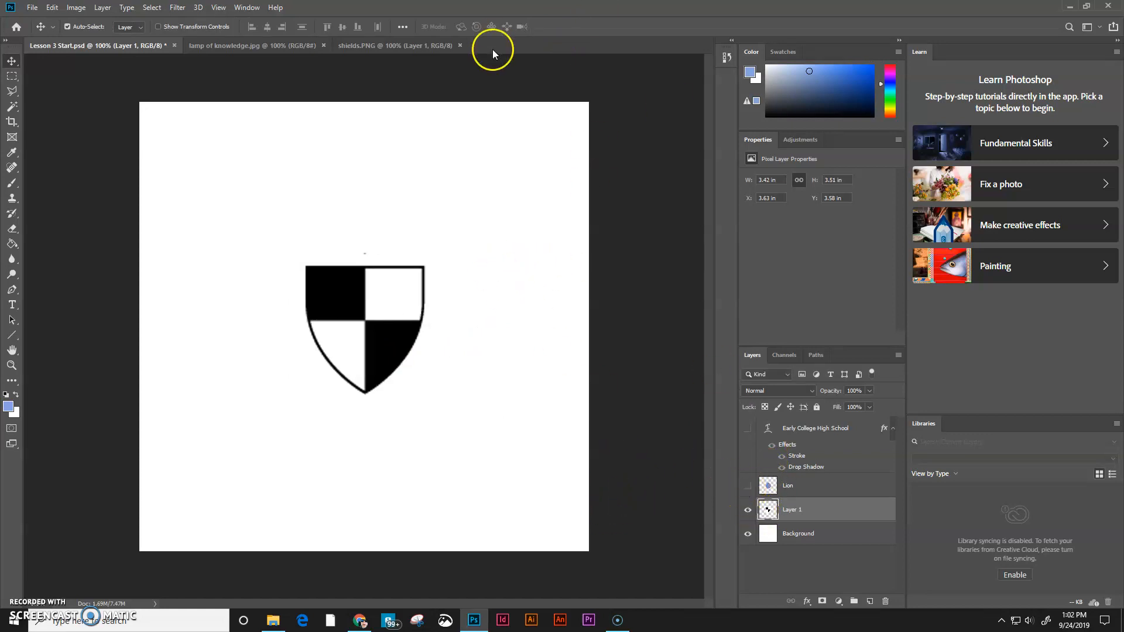
pyautogui.click(747, 485)
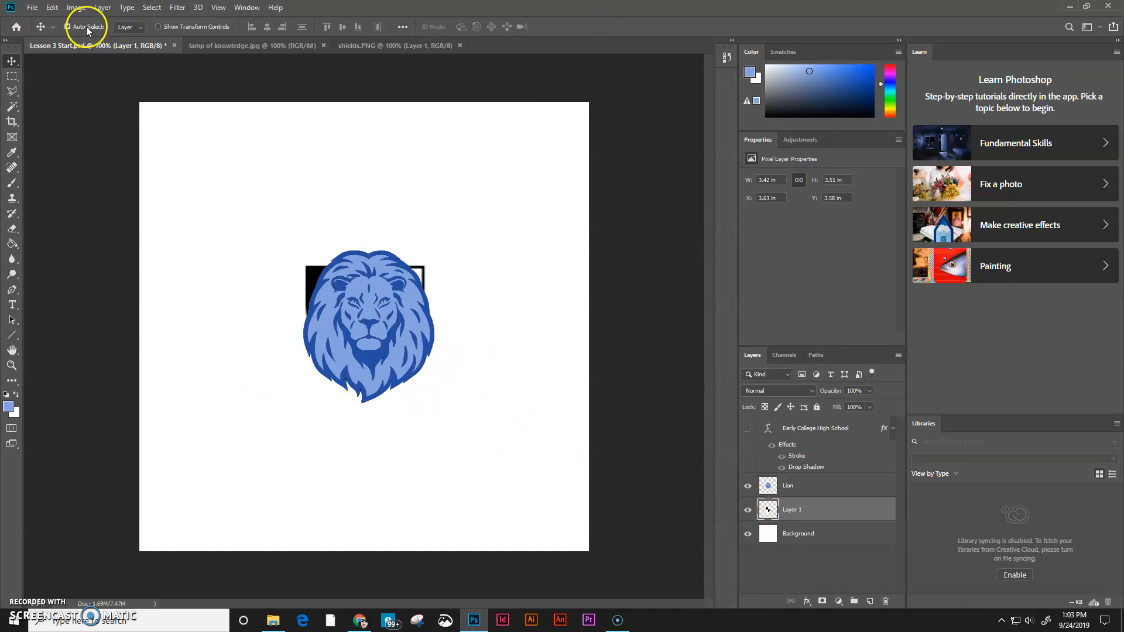
# Try squashing the shield non-proportionally to about 78% width and 71% height, and undo that transform.
pyautogui.click(53, 7)
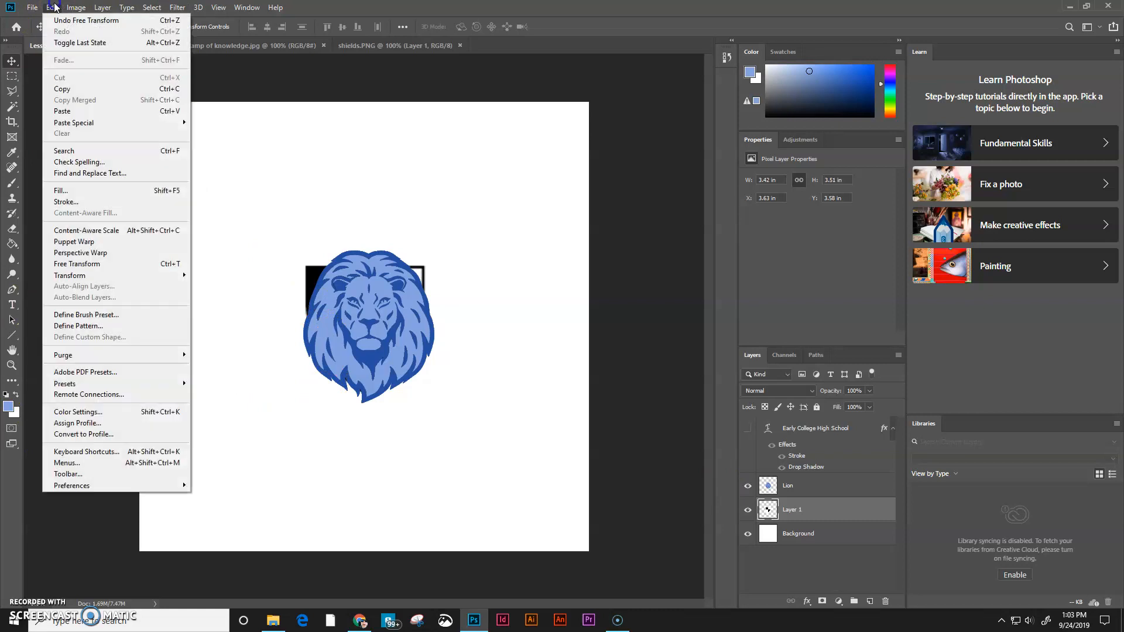
pyautogui.moveTo(68, 275)
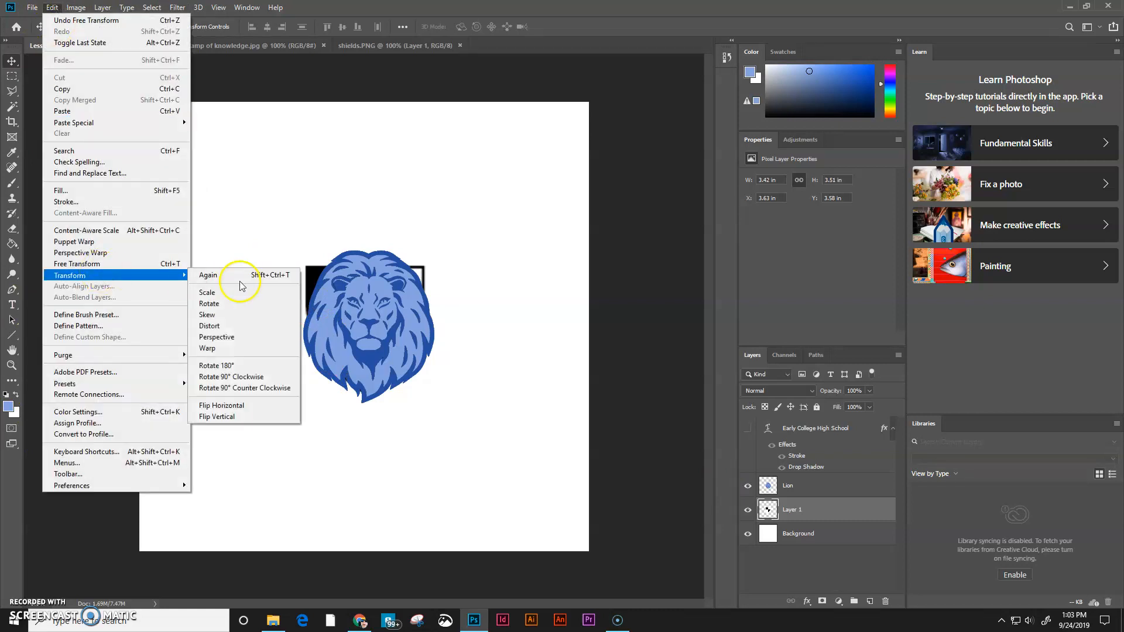
pyautogui.click(249, 291)
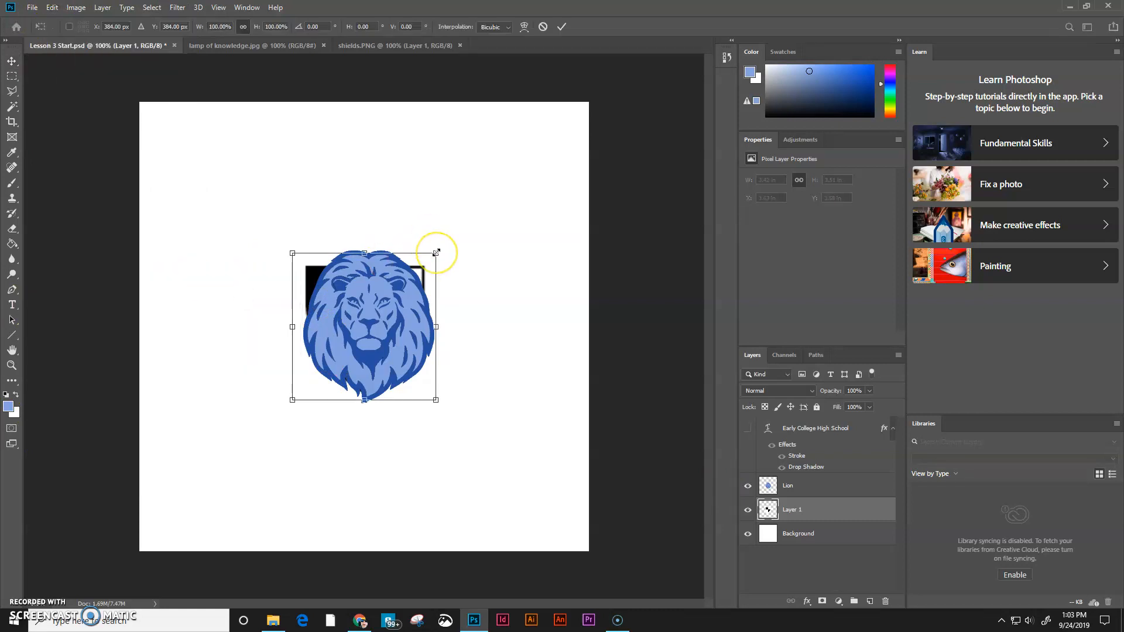
pyautogui.moveTo(436, 253); pyautogui.dragTo(404, 296)
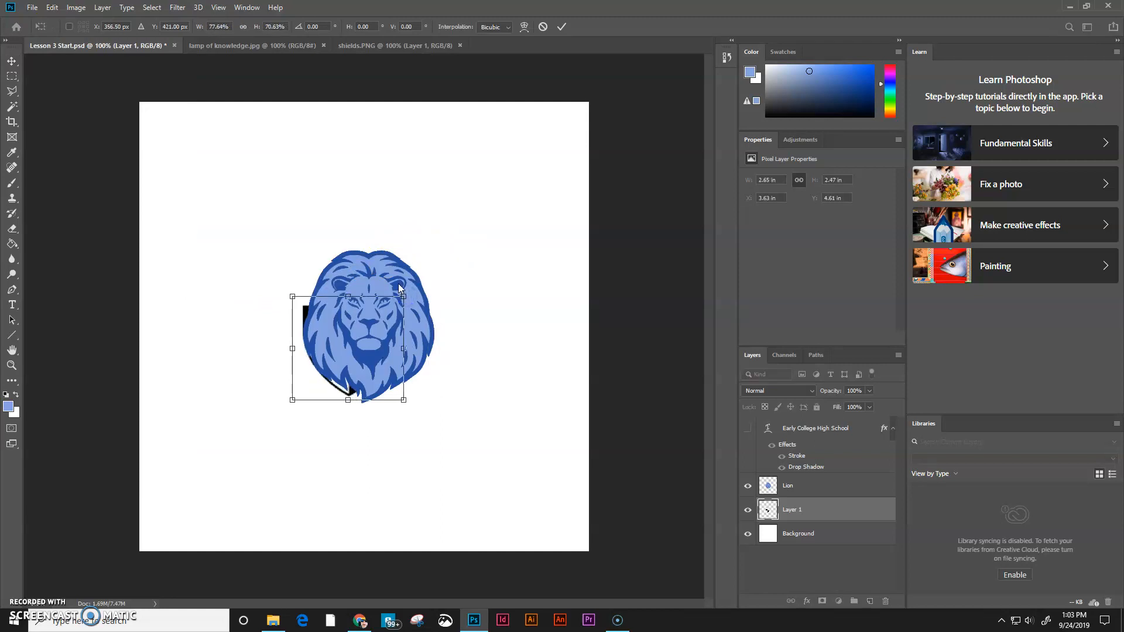
pyautogui.click(562, 28)
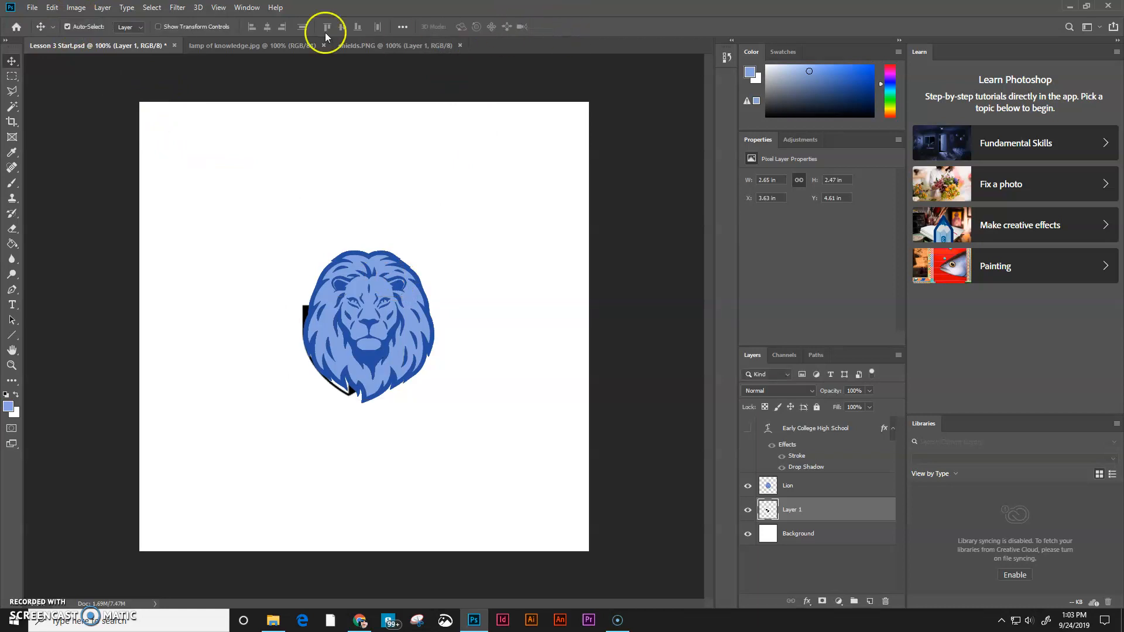
pyautogui.click(53, 8)
pyautogui.click(69, 13)
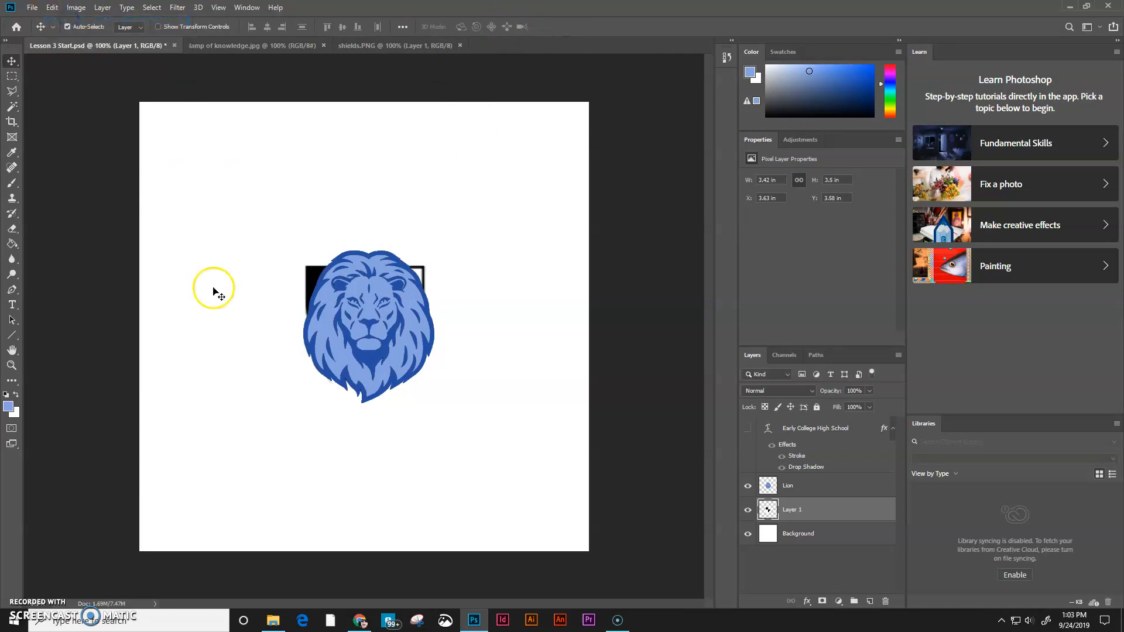
# Rename the pasted shield's layer, Layer 1, as Shield.
pyautogui.click(807, 491)
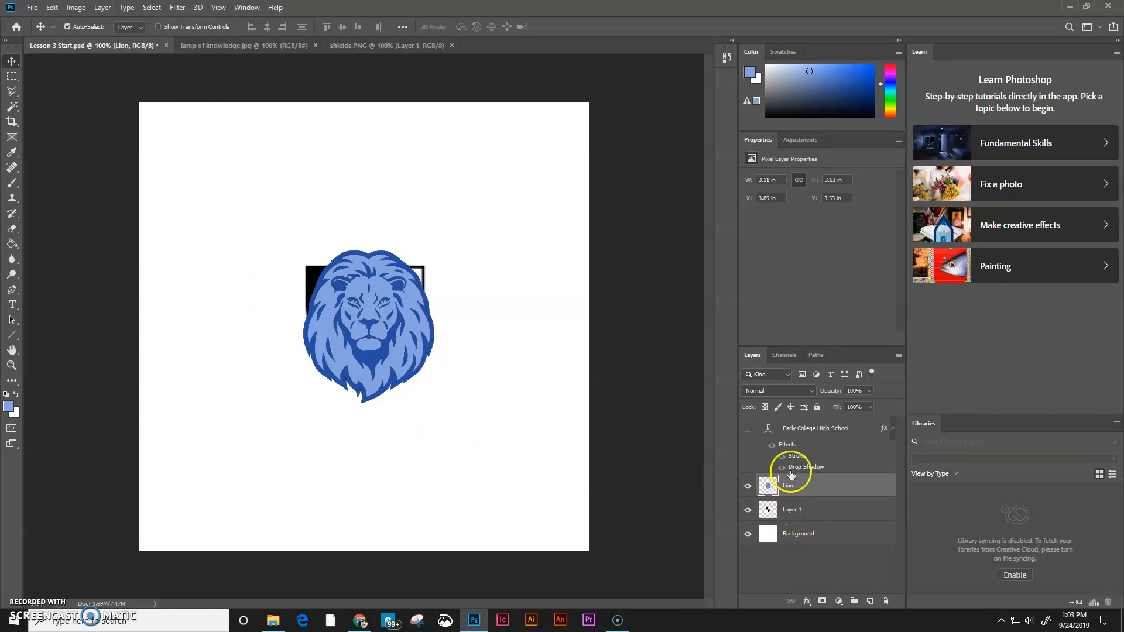
pyautogui.click(795, 510)
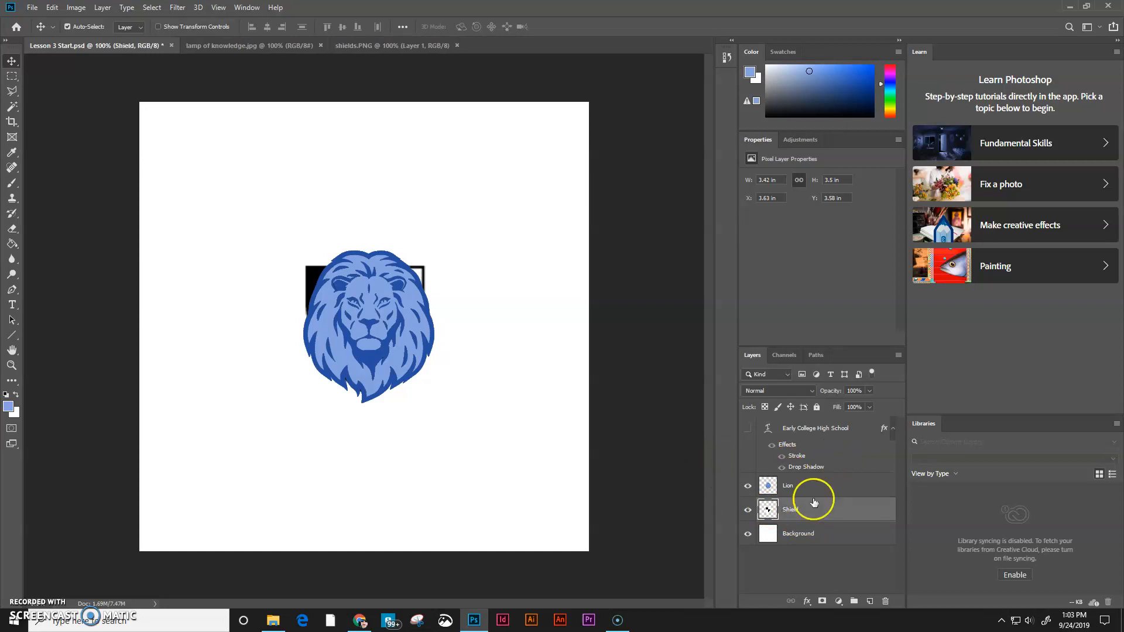
# Scale the lion on the Lion layer to 50% in width and height and move it to the middle of the shield.
pyautogui.click(846, 486)
pyautogui.click(52, 8)
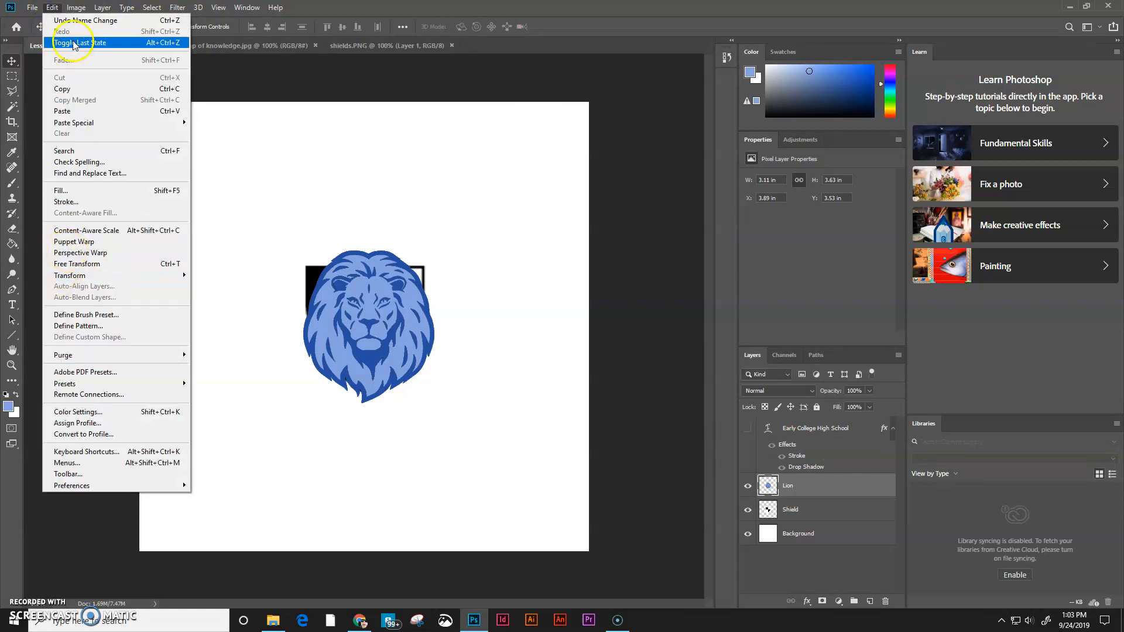
pyautogui.moveTo(96, 275)
pyautogui.click(234, 292)
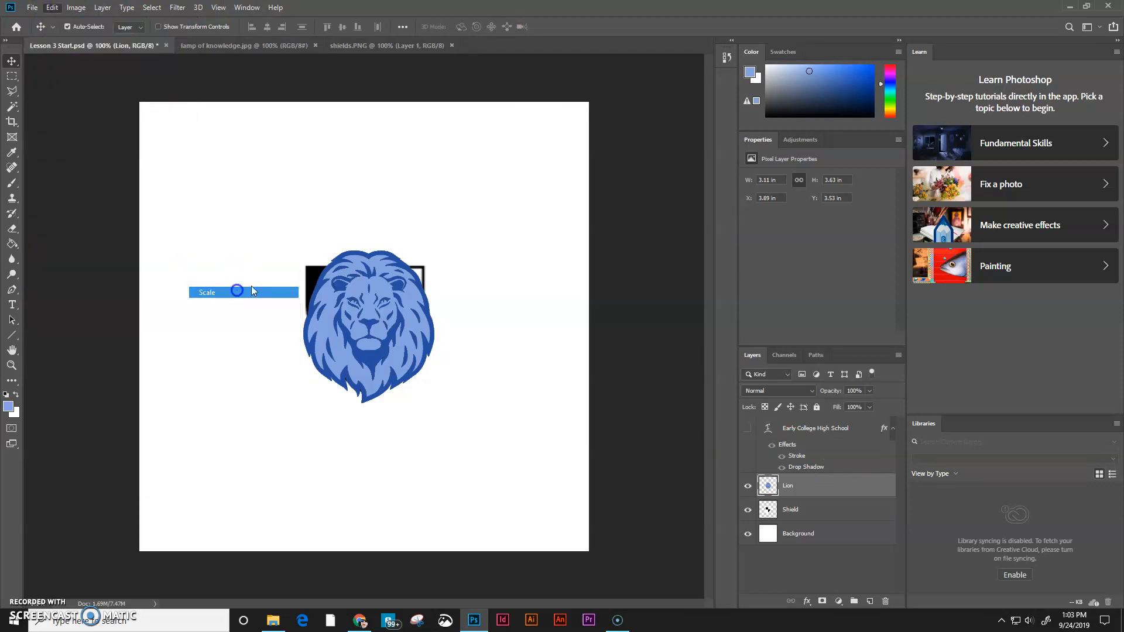
pyautogui.moveTo(433, 250); pyautogui.dragTo(376, 321)
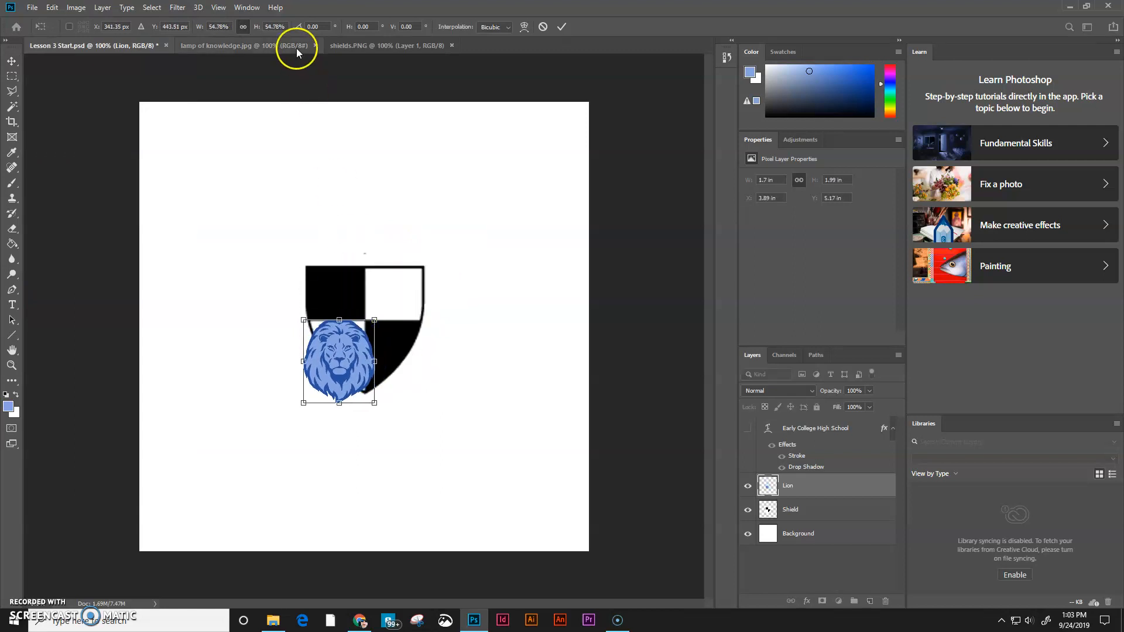
pyautogui.write('50')
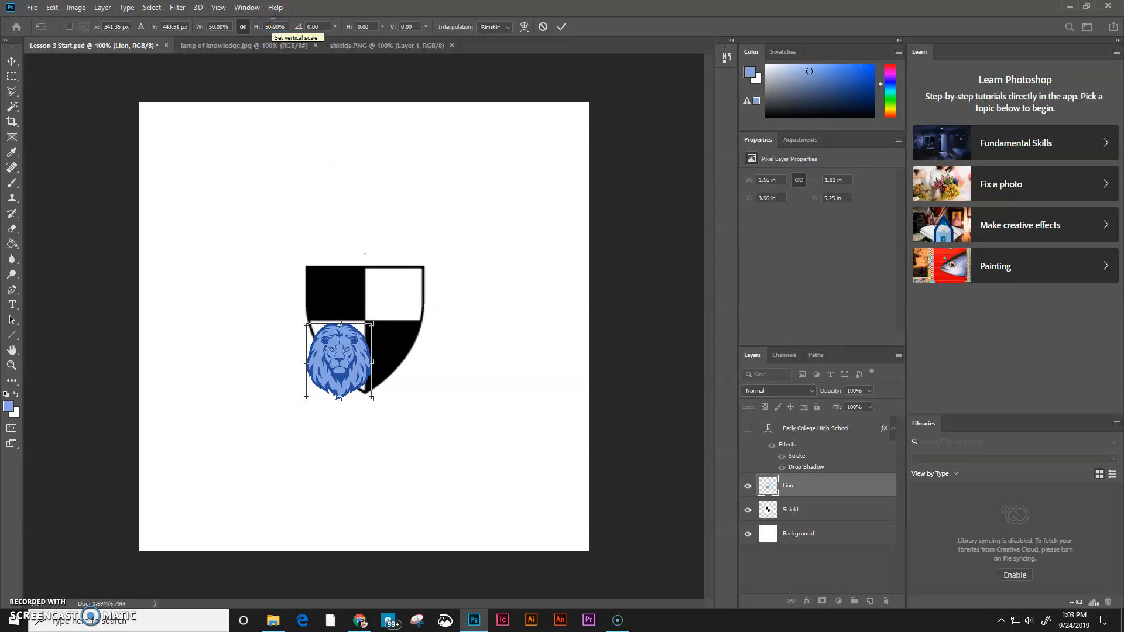
pyautogui.click(559, 27)
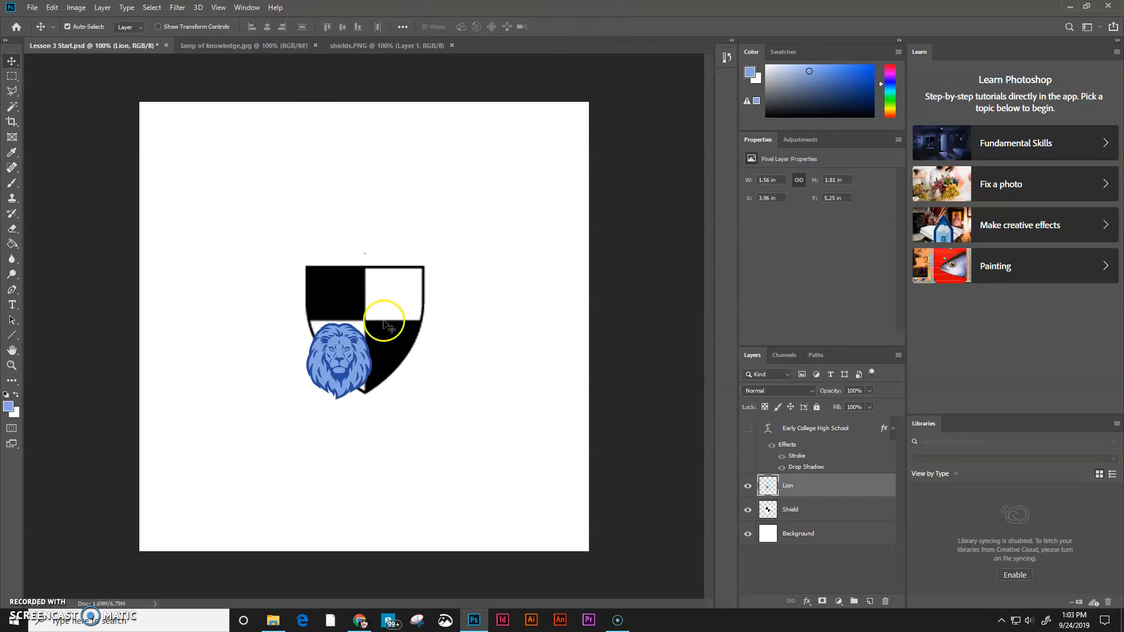
pyautogui.moveTo(348, 349); pyautogui.dragTo(373, 311)
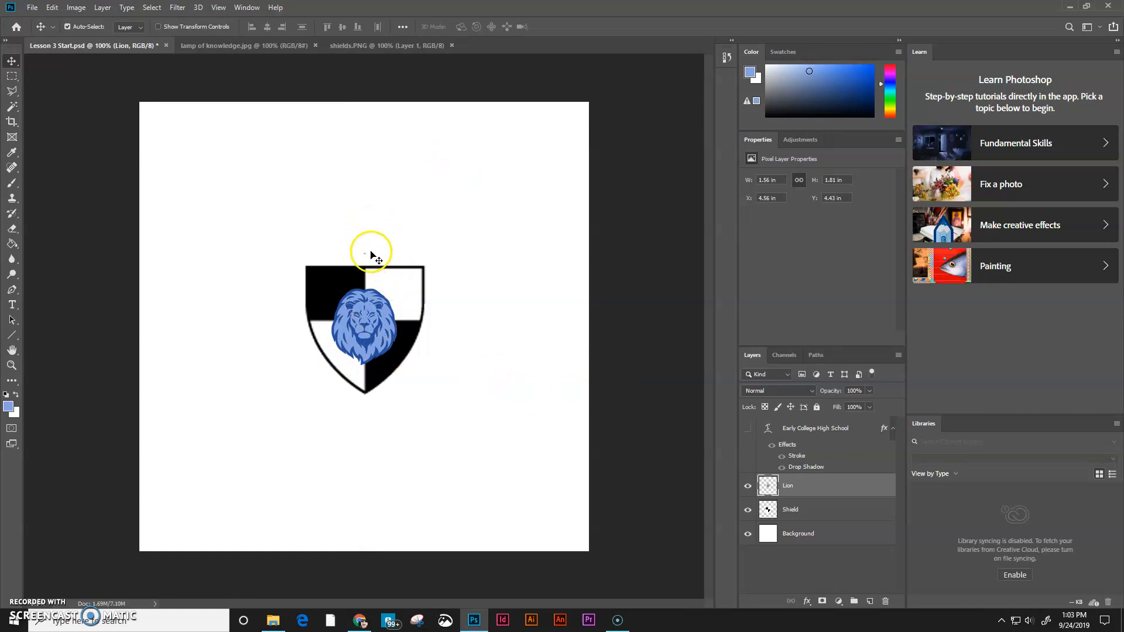
# Nudge the lion upward inside the shield to a Y position of about 4.33 in.
pyautogui.press('Up')
pyautogui.press('Up')
pyautogui.press('Up')
pyautogui.press('Up')
pyautogui.press('Up')
pyautogui.press('Up')
pyautogui.press('Up')
pyautogui.press('Up')
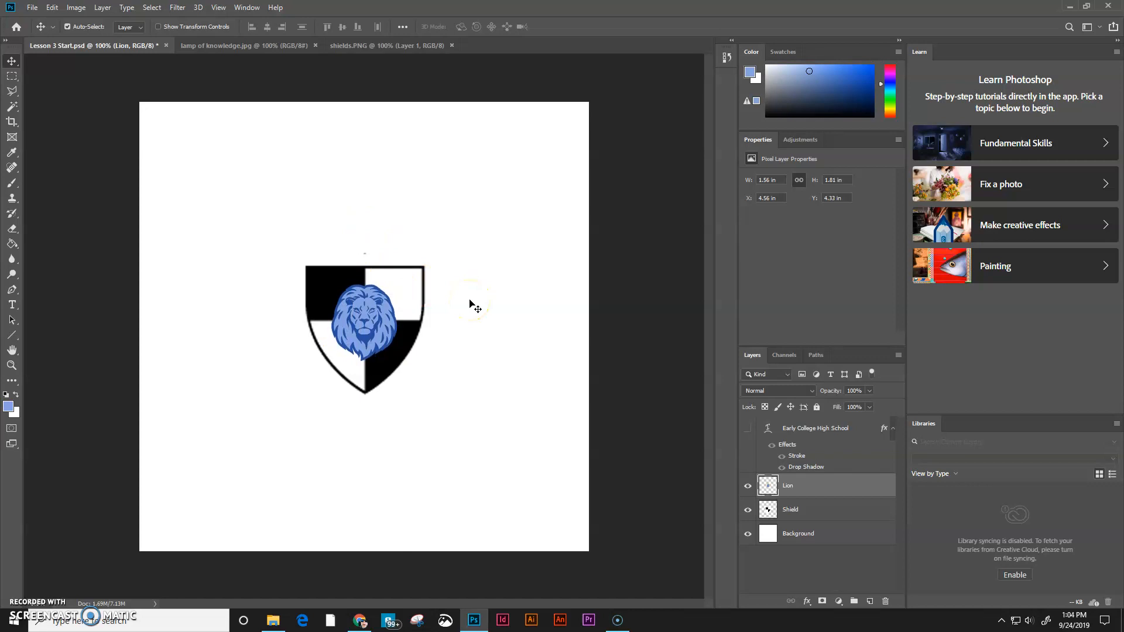
pyautogui.press('Down')
# Toggle the Shield layer's visibility off and on, and make the Early College High School text layer visible.
pyautogui.click(747, 509)
pyautogui.click(747, 509)
pyautogui.click(746, 428)
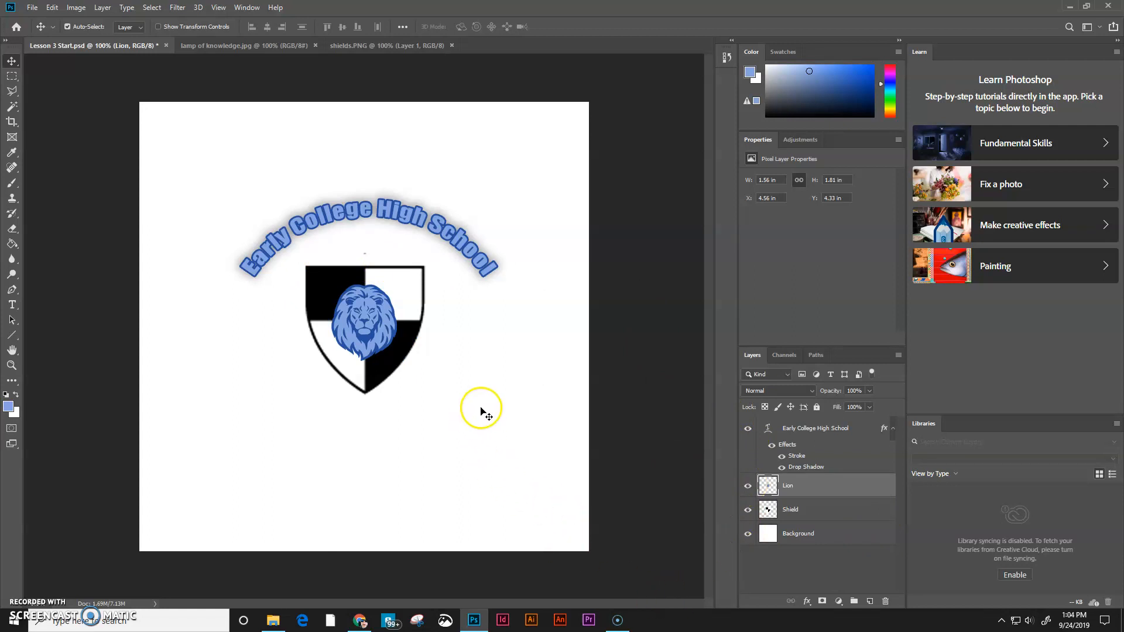
# Straighten the Early College High School text by setting its Arc warp bend to 0%, and move it up clear of the shield.
pyautogui.click(810, 429)
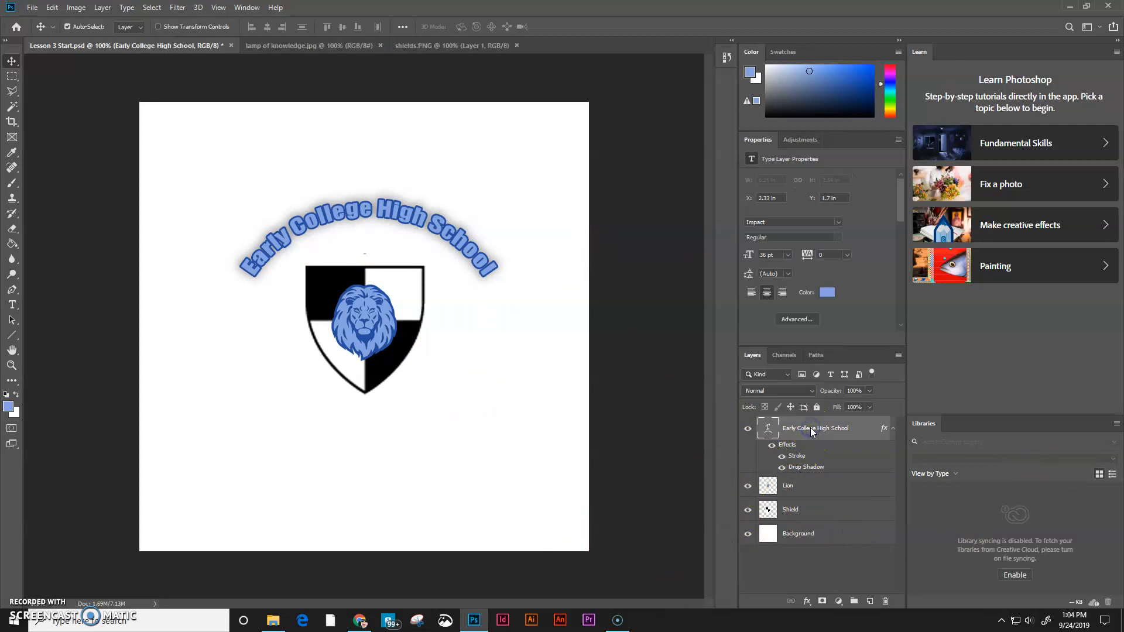
pyautogui.click(13, 305)
pyautogui.click(379, 209)
pyautogui.click(492, 28)
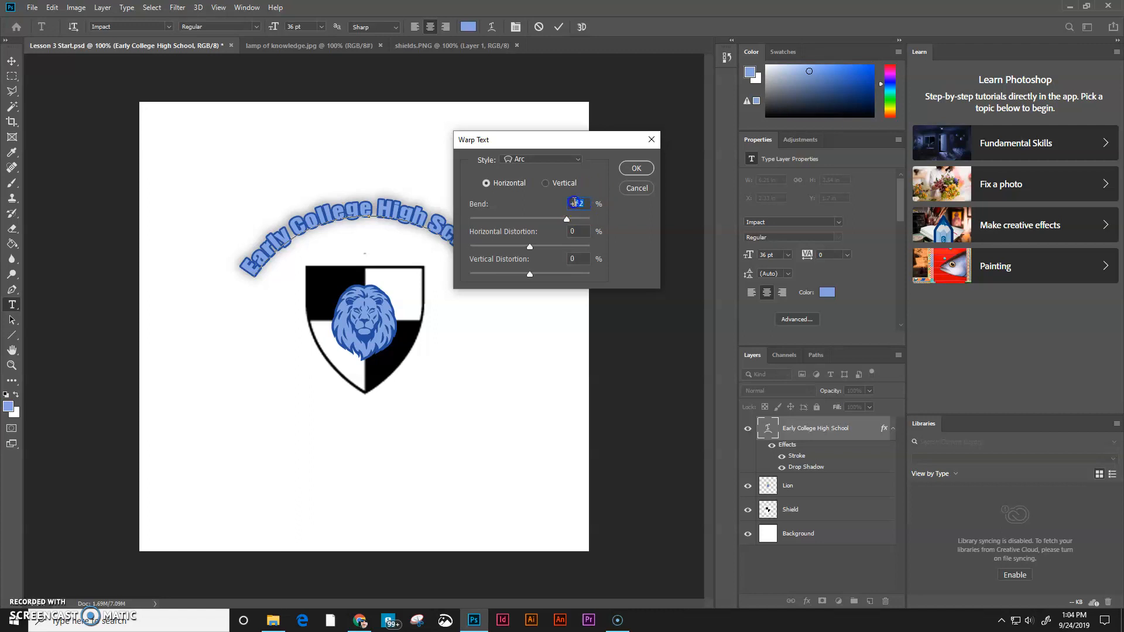
pyautogui.write('0')
pyautogui.press('Return')
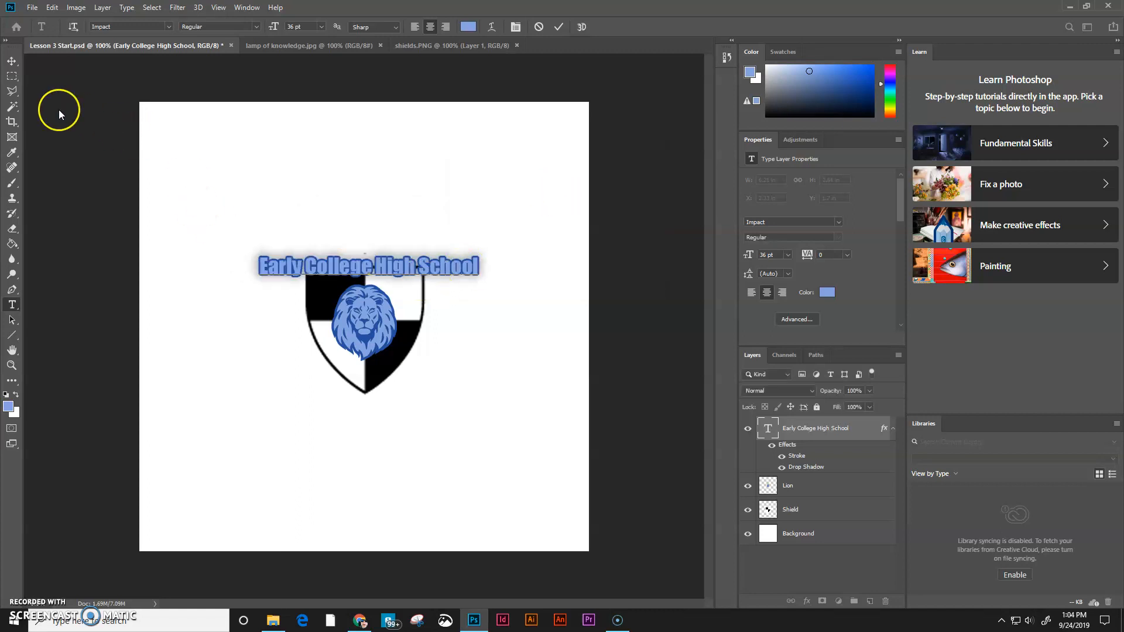
pyautogui.click(14, 65)
pyautogui.moveTo(395, 272); pyautogui.dragTo(399, 186)
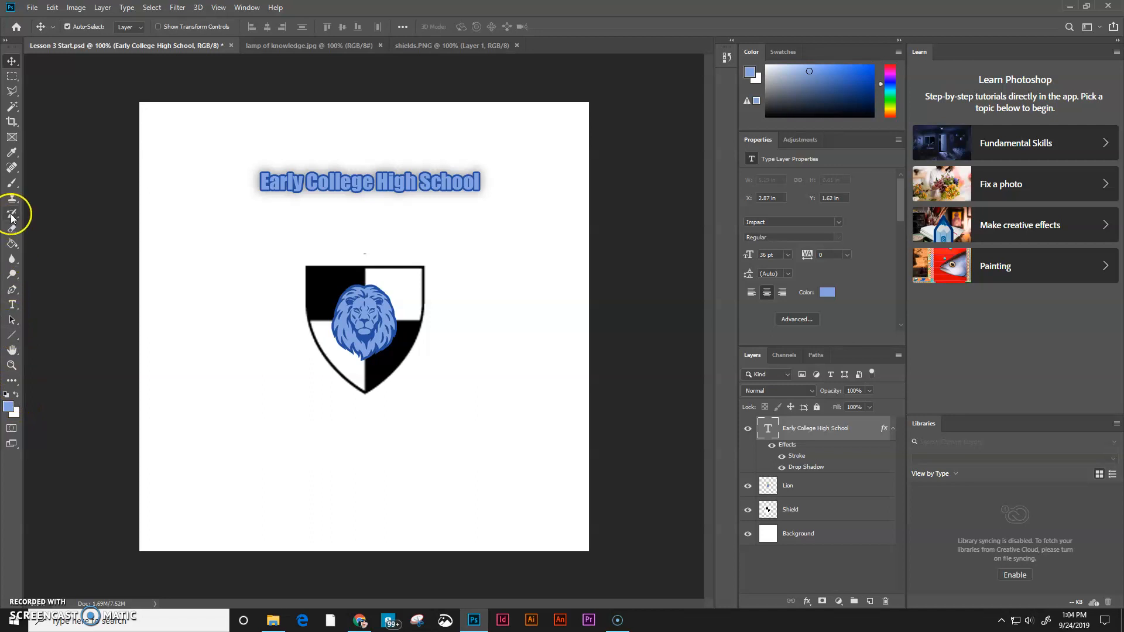
# Sample the lion's dark blue and fill the black areas of the Shield layer with it using the Paint Bucket.
pyautogui.click(12, 152)
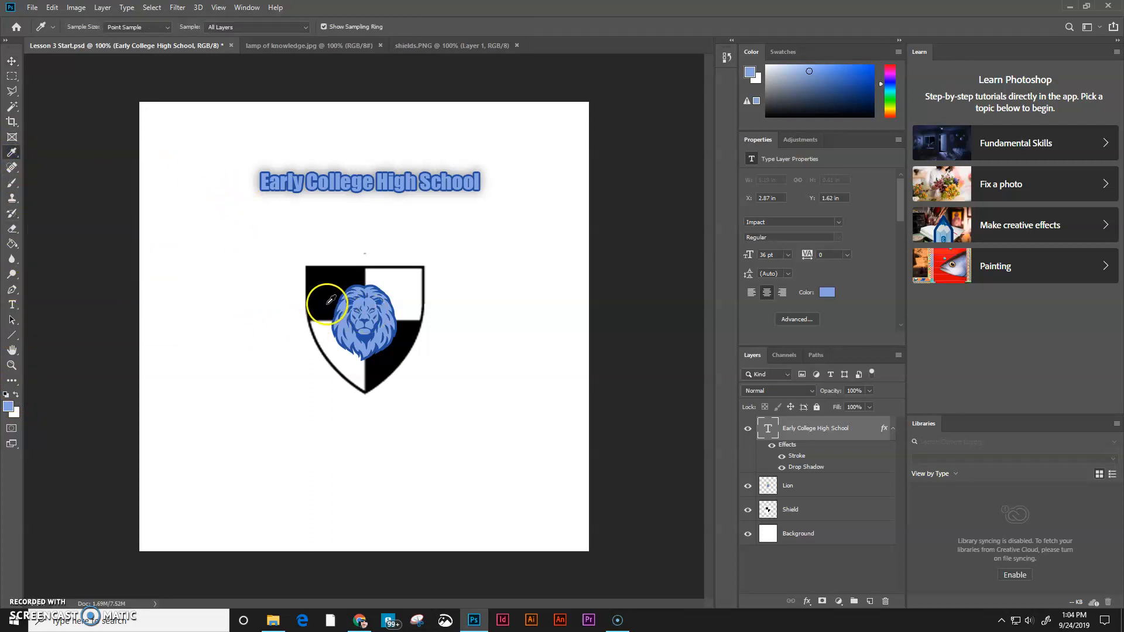
pyautogui.click(367, 337)
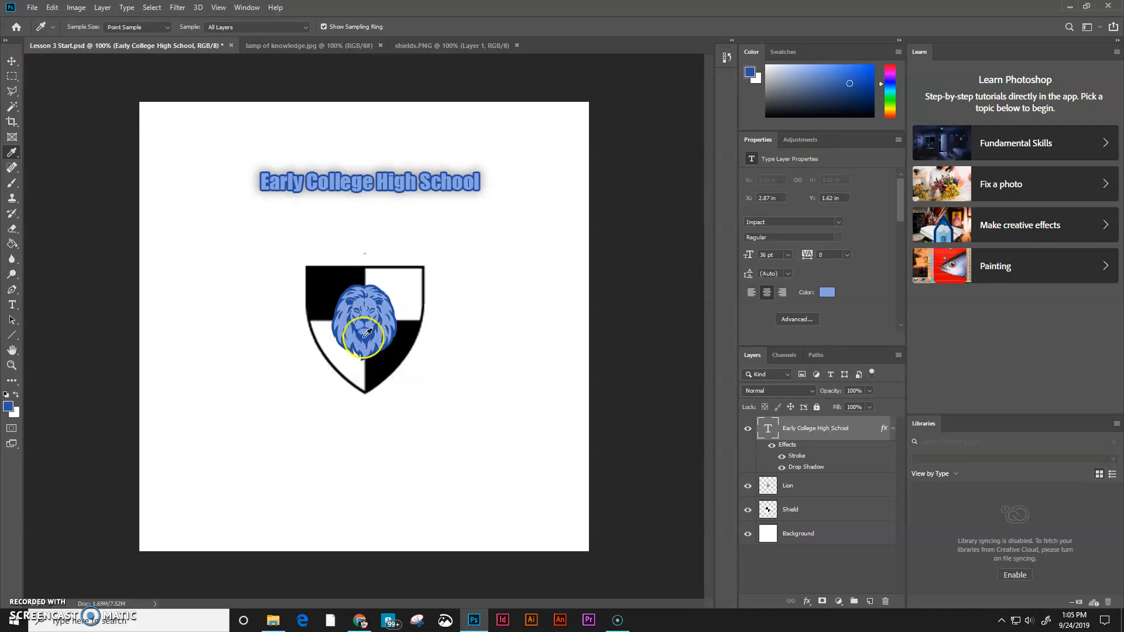
pyautogui.click(819, 512)
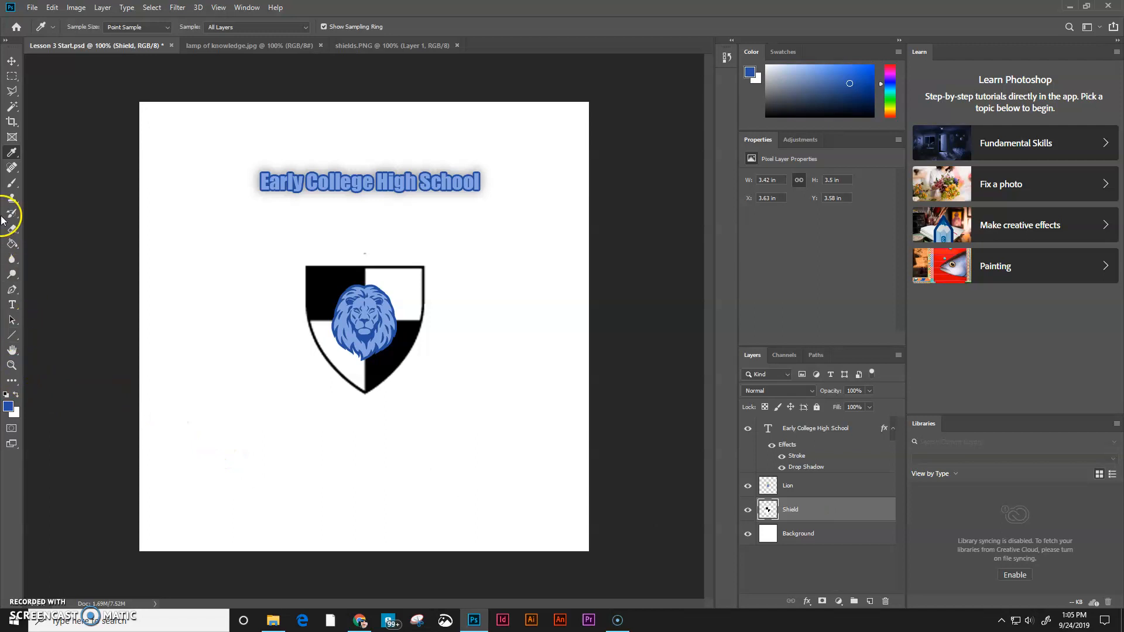
pyautogui.rightClick(12, 244)
pyautogui.click(69, 253)
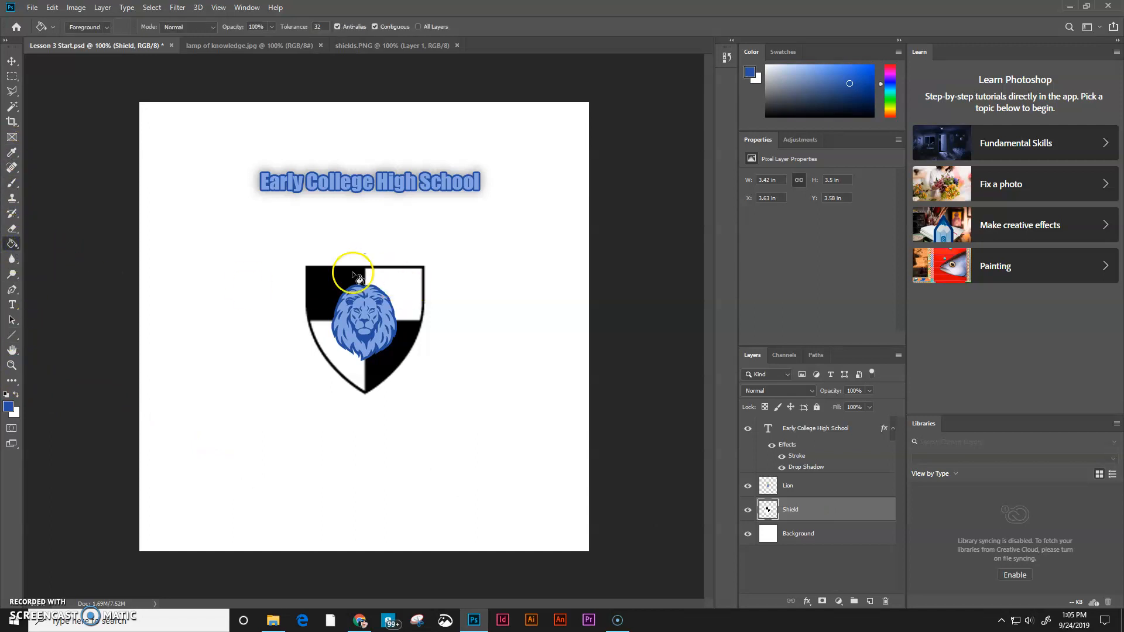
pyautogui.click(315, 273)
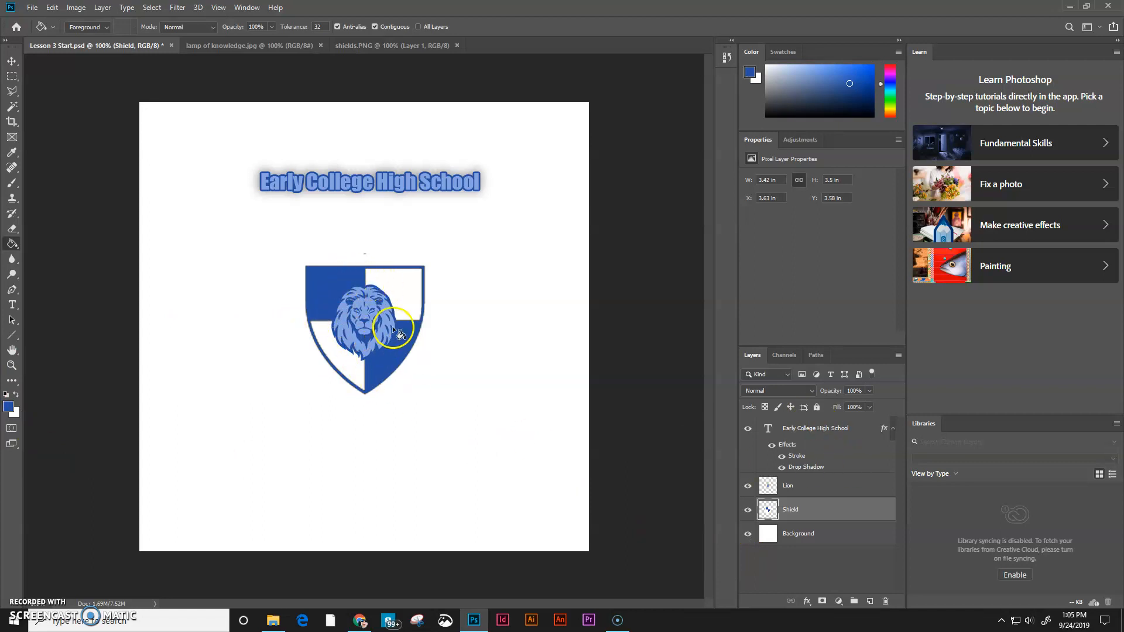
# Add a white 2 px outside stroke to the Lion layer.
pyautogui.click(828, 488)
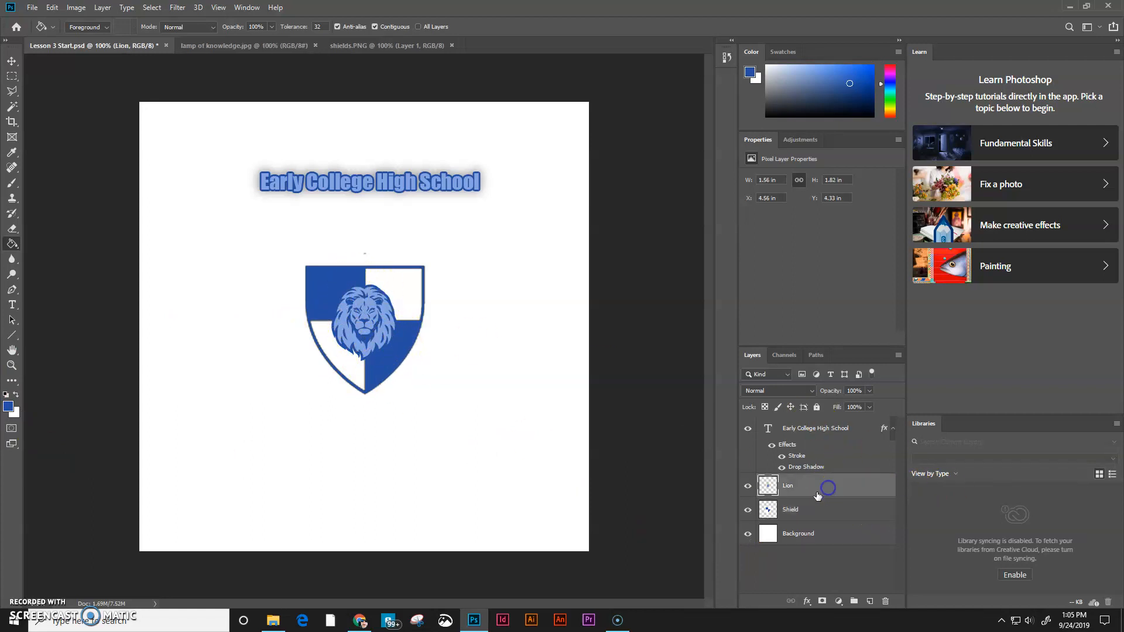
pyautogui.click(152, 8)
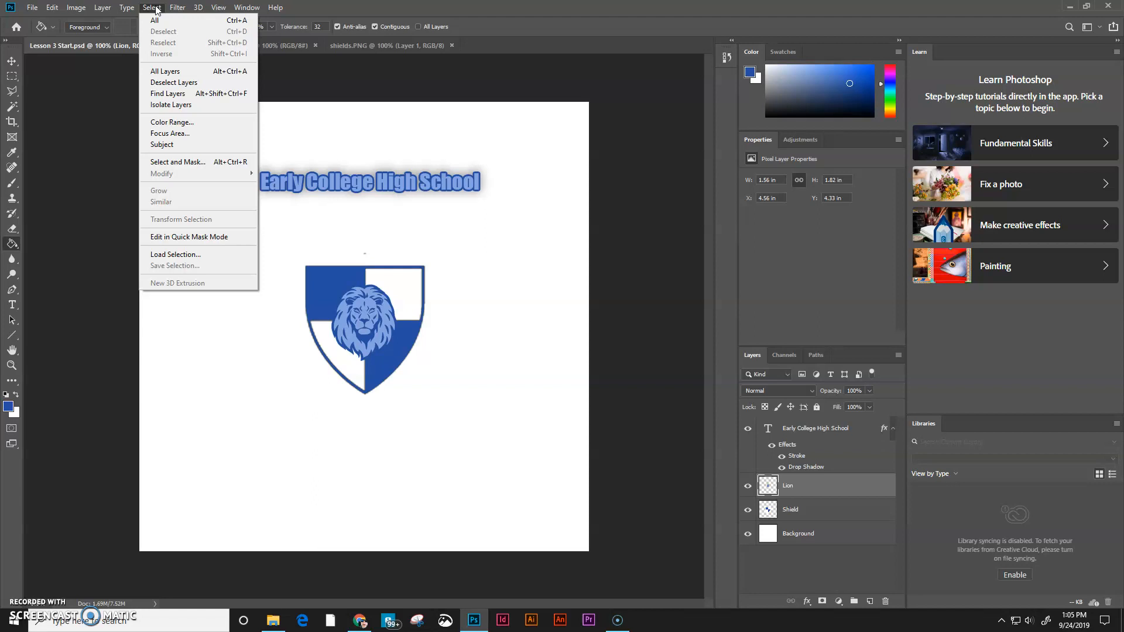
pyautogui.click(104, 8)
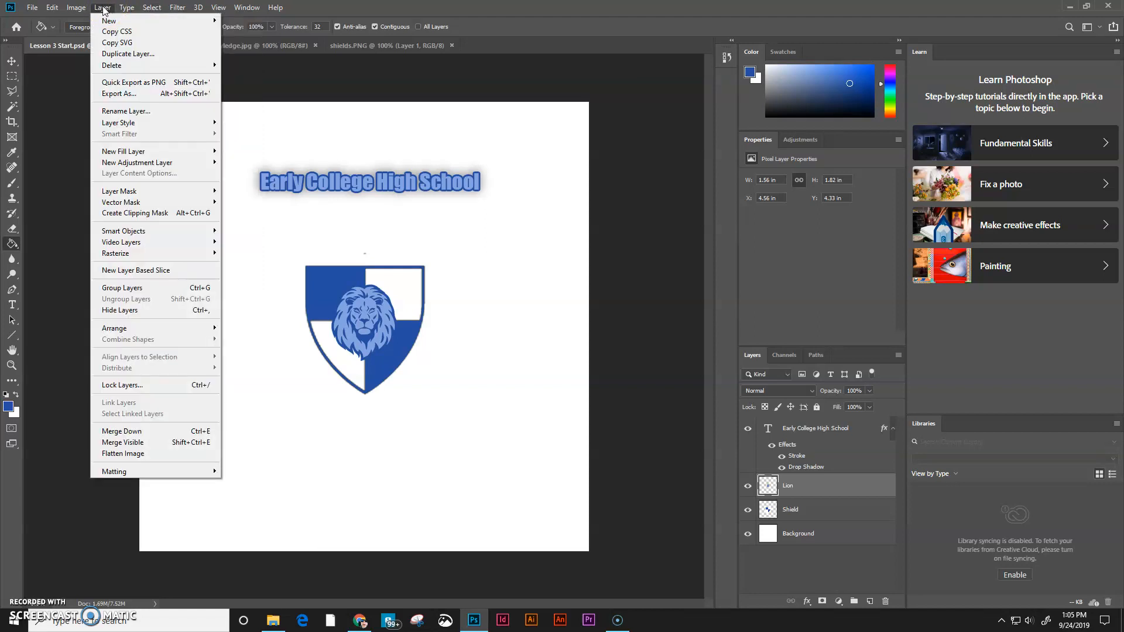
pyautogui.click(111, 122)
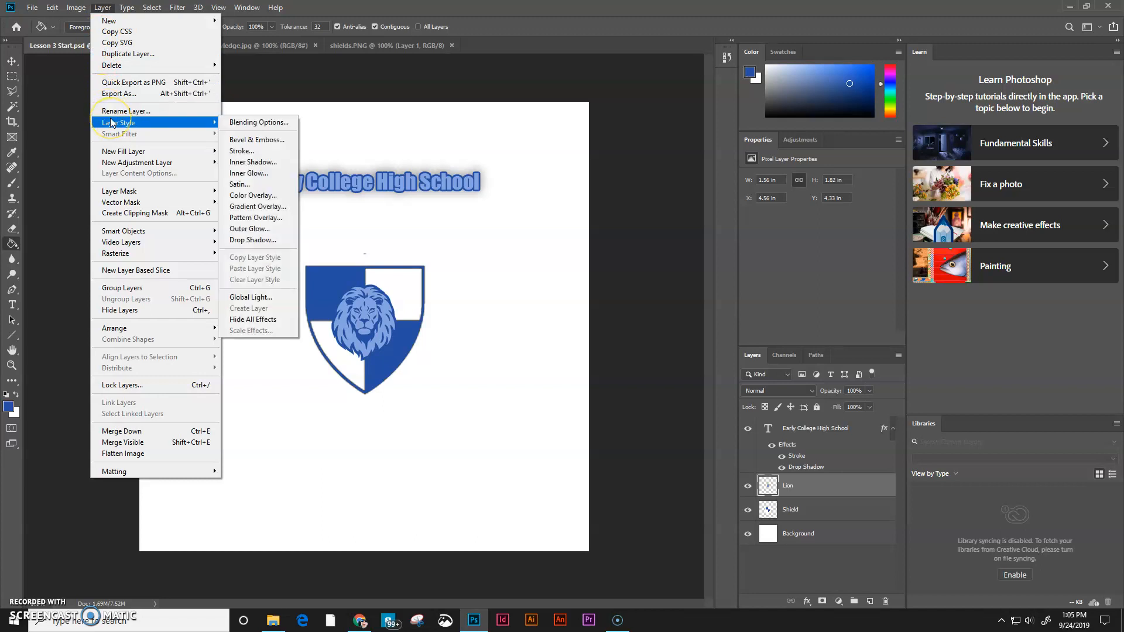
pyautogui.click(261, 151)
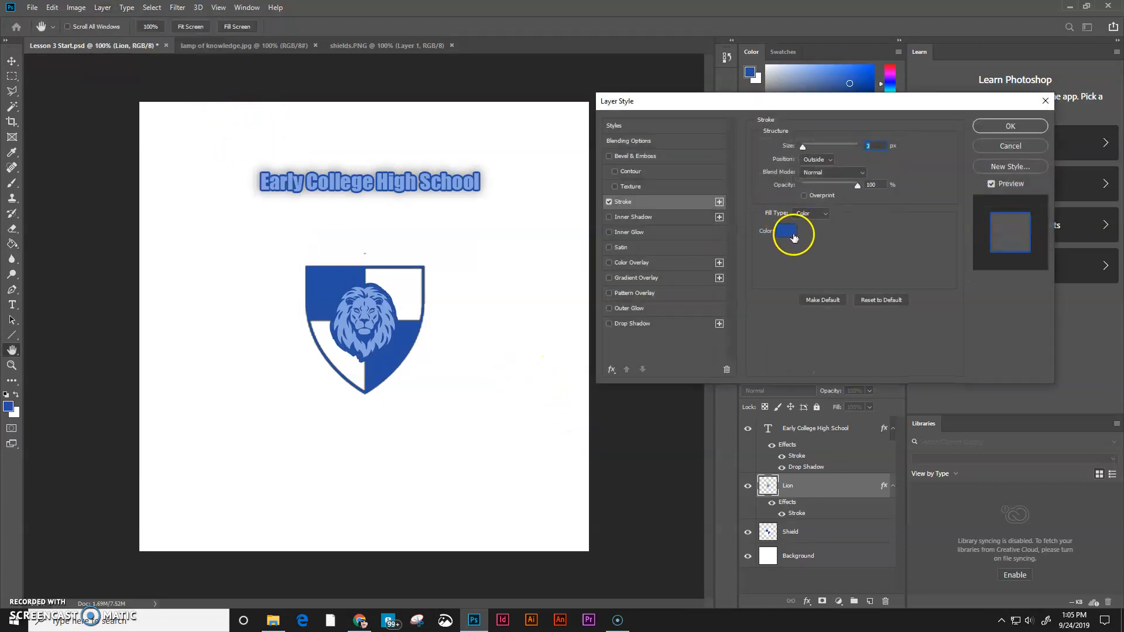
pyautogui.click(793, 236)
pyautogui.moveTo(621, 295); pyautogui.dragTo(488, 199)
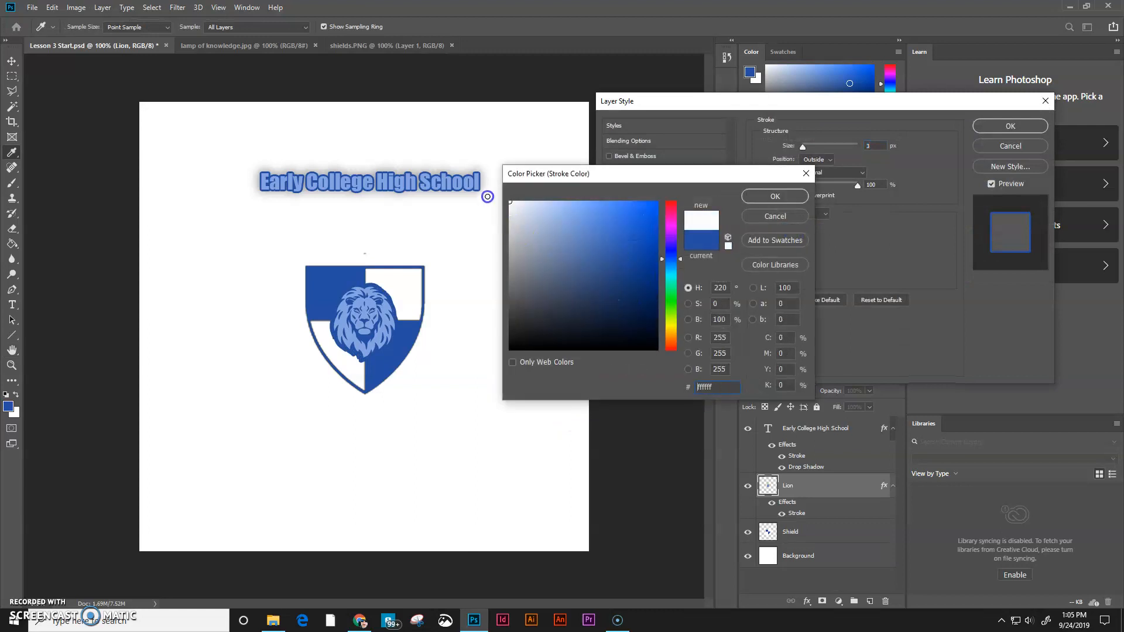
pyautogui.click(792, 196)
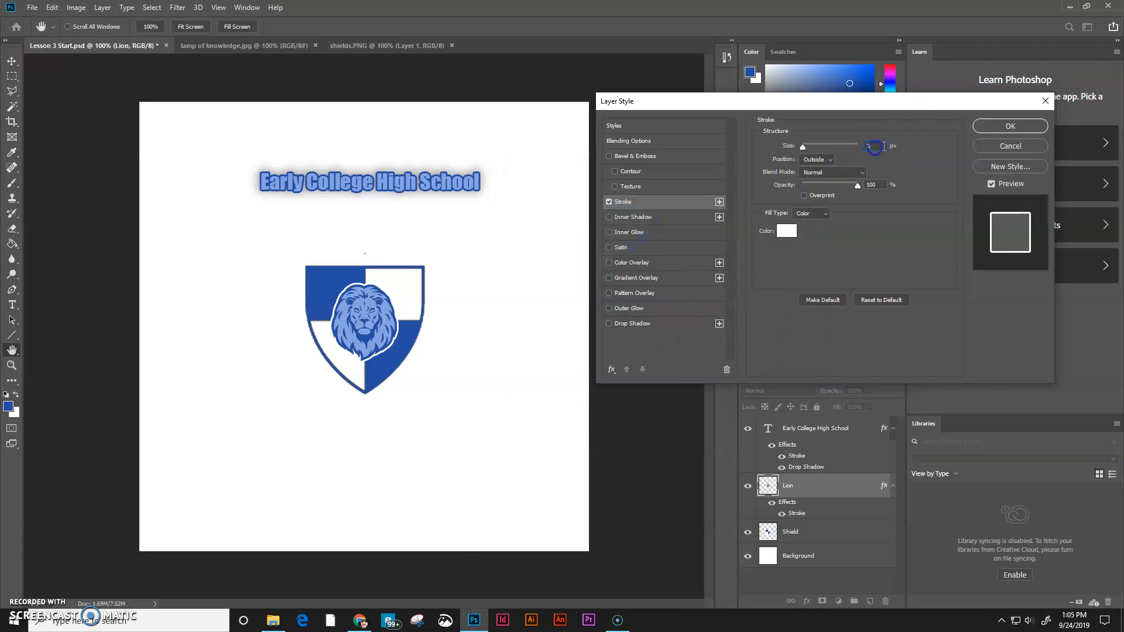
pyautogui.press('Down')
pyautogui.click(890, 149)
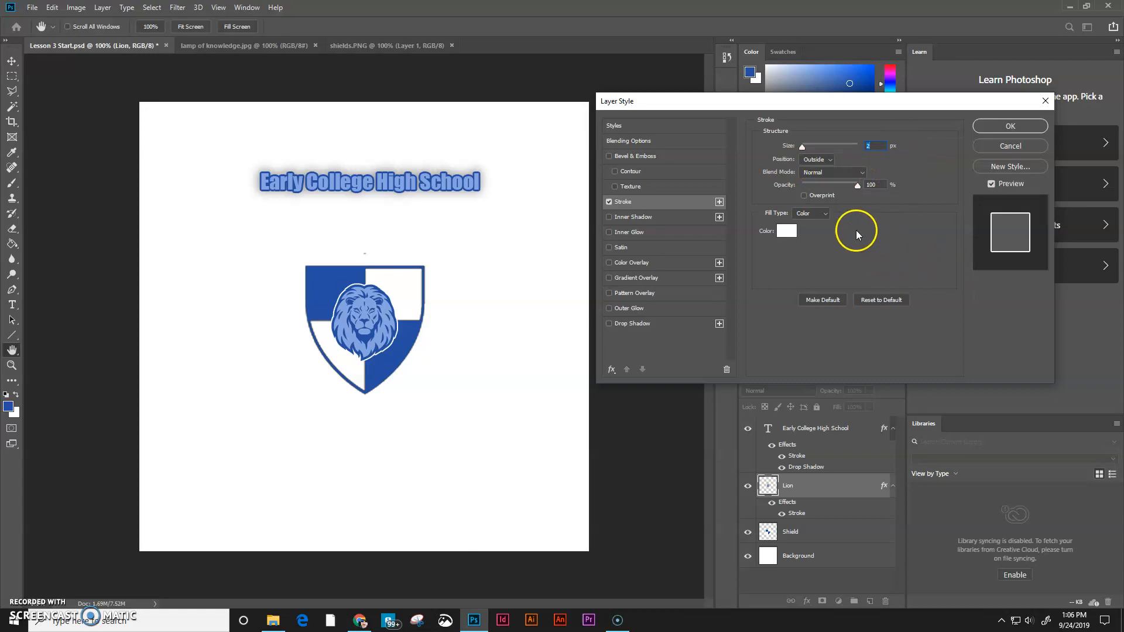
pyautogui.click(1024, 128)
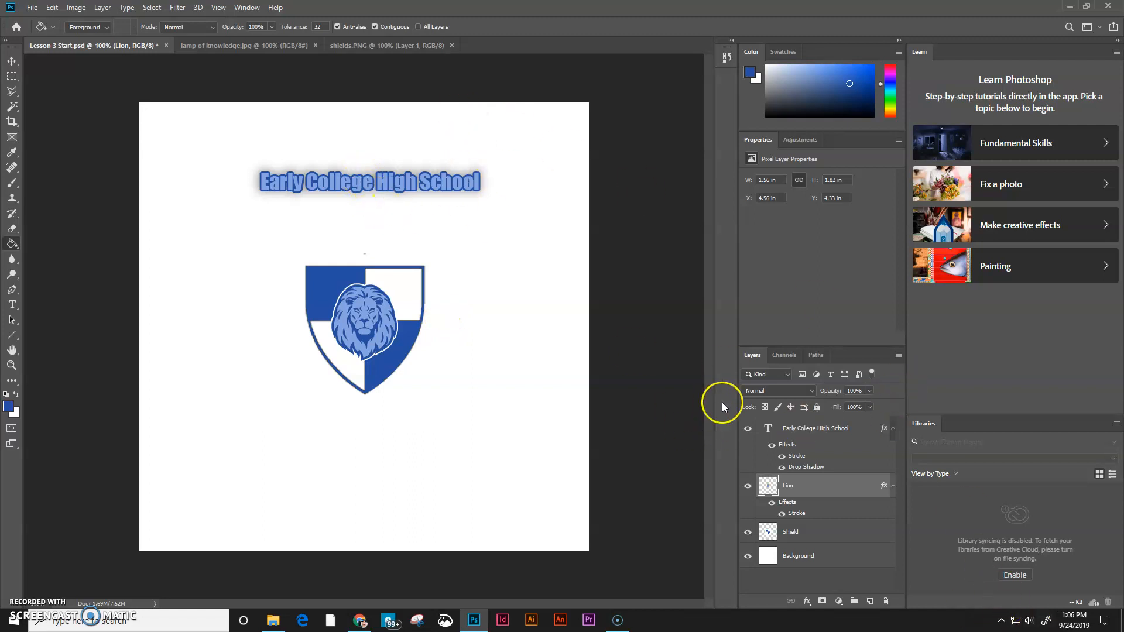
# Select and copy the entire lamp image in lamp of knowledge.jpg.
pyautogui.click(228, 45)
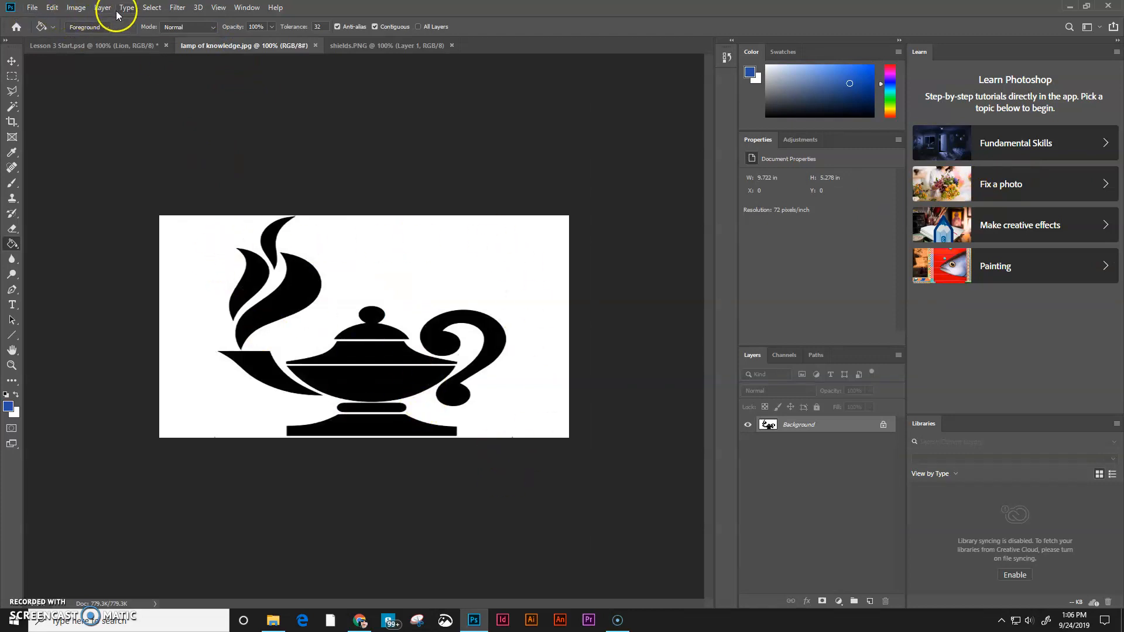
pyautogui.click(158, 7)
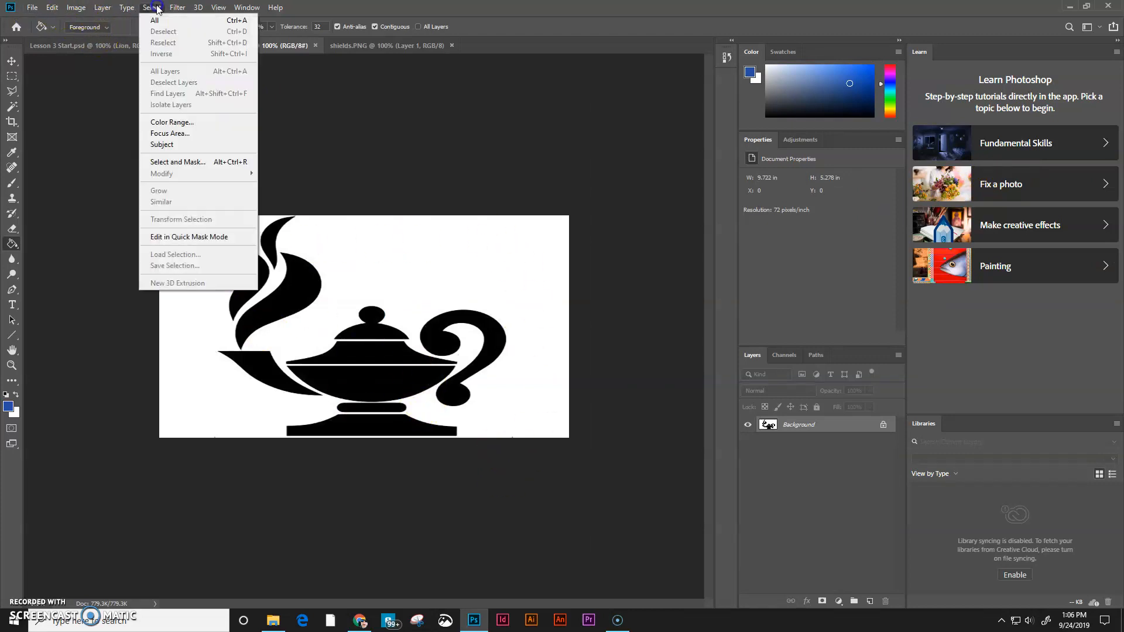
pyautogui.click(158, 22)
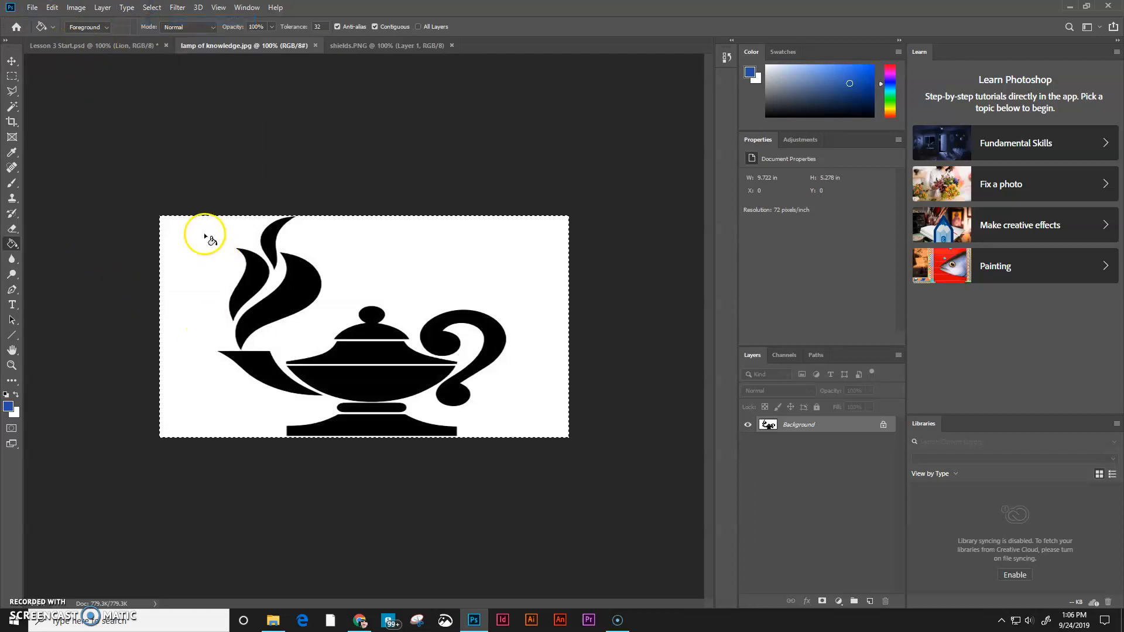
pyautogui.click(52, 7)
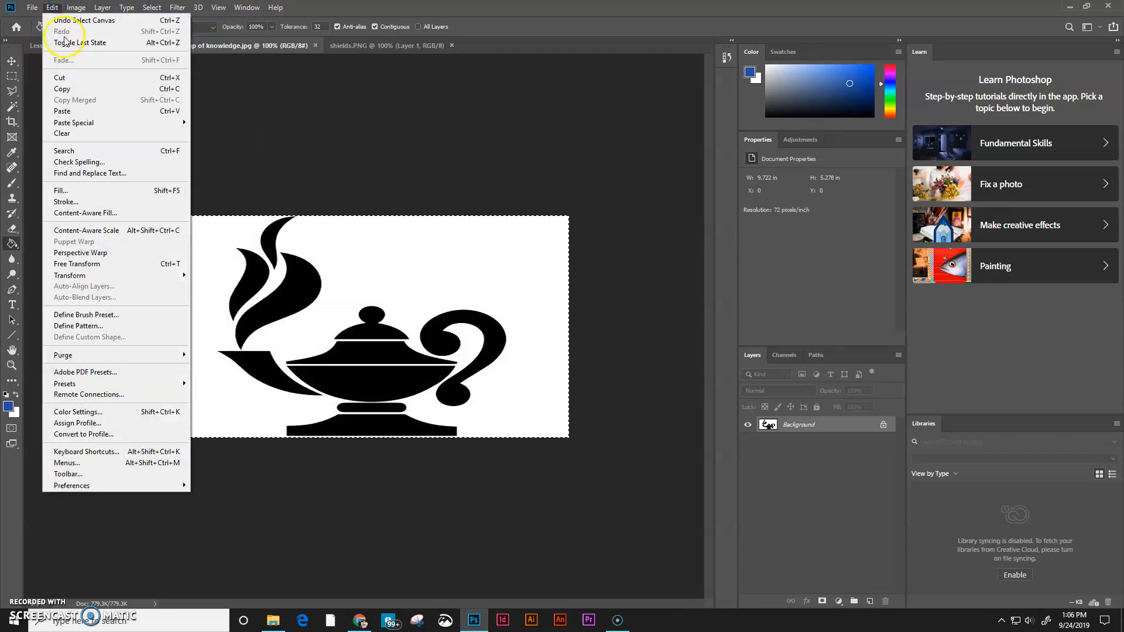
pyautogui.click(73, 88)
# Paste the lamp onto a new layer above the Lion layer in Lesson 3 Start.psd.
pyautogui.click(60, 46)
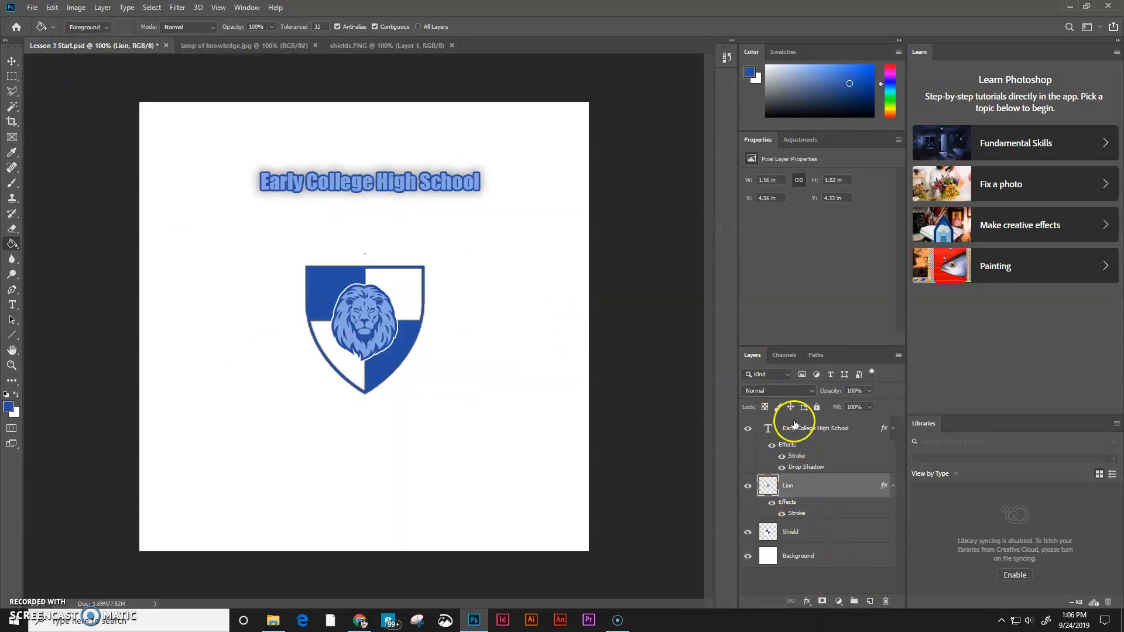
pyautogui.click(869, 602)
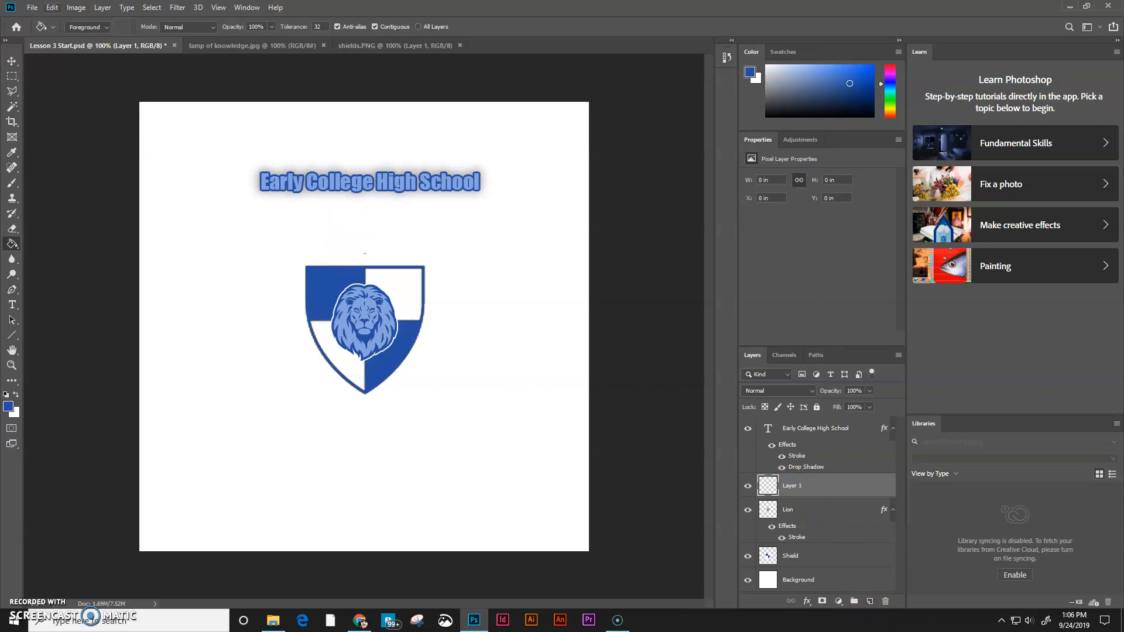
pyautogui.click(52, 7)
pyautogui.click(75, 113)
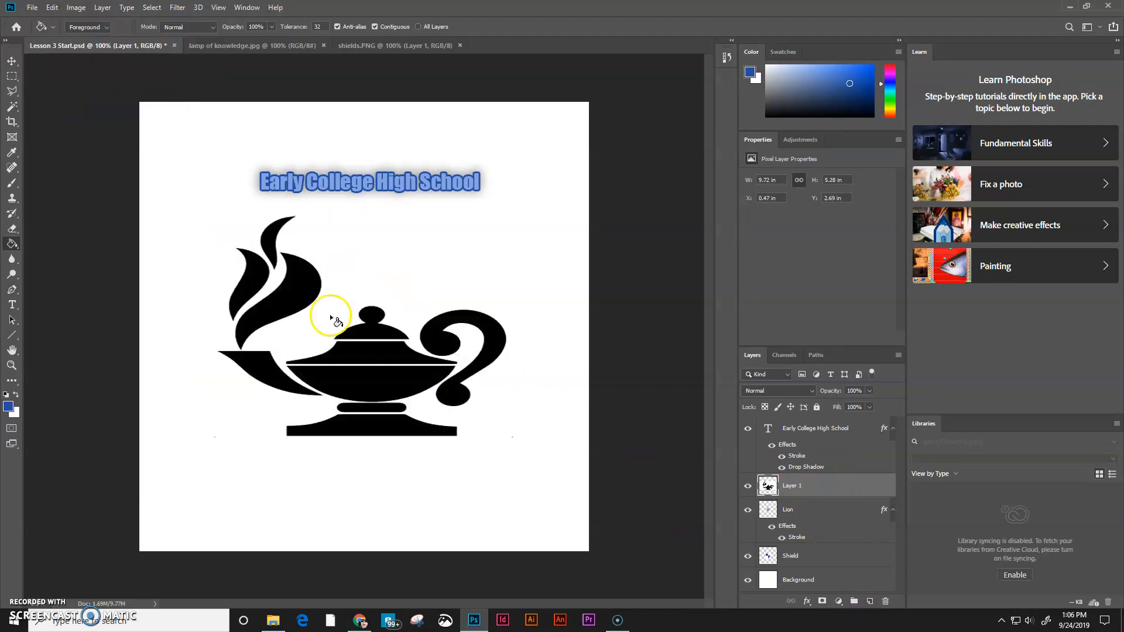
# Scale the pasted lamp to 20% in width and height and place it over the shield's upper-left corner.
pyautogui.click(52, 7)
pyautogui.moveTo(116, 277)
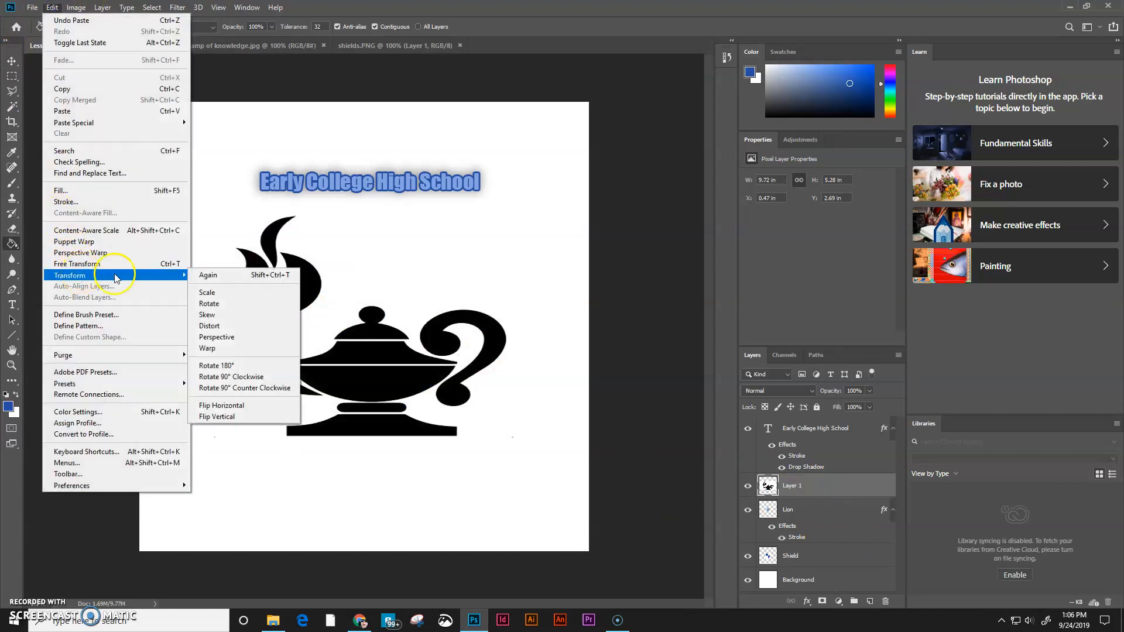
pyautogui.click(230, 292)
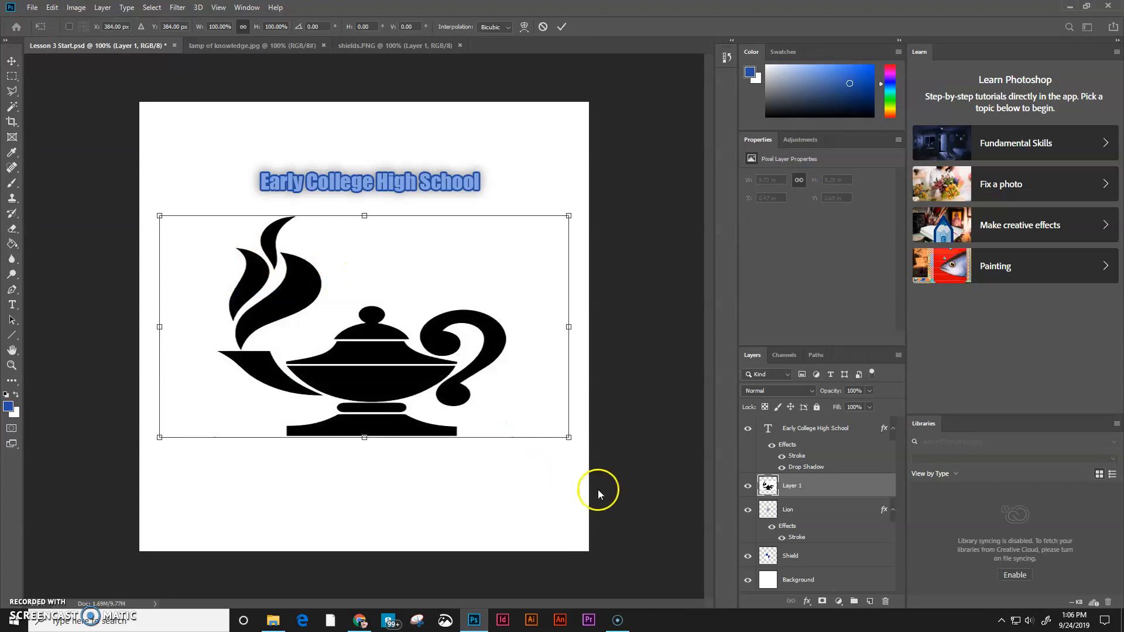
pyautogui.moveTo(568, 438); pyautogui.dragTo(372, 253)
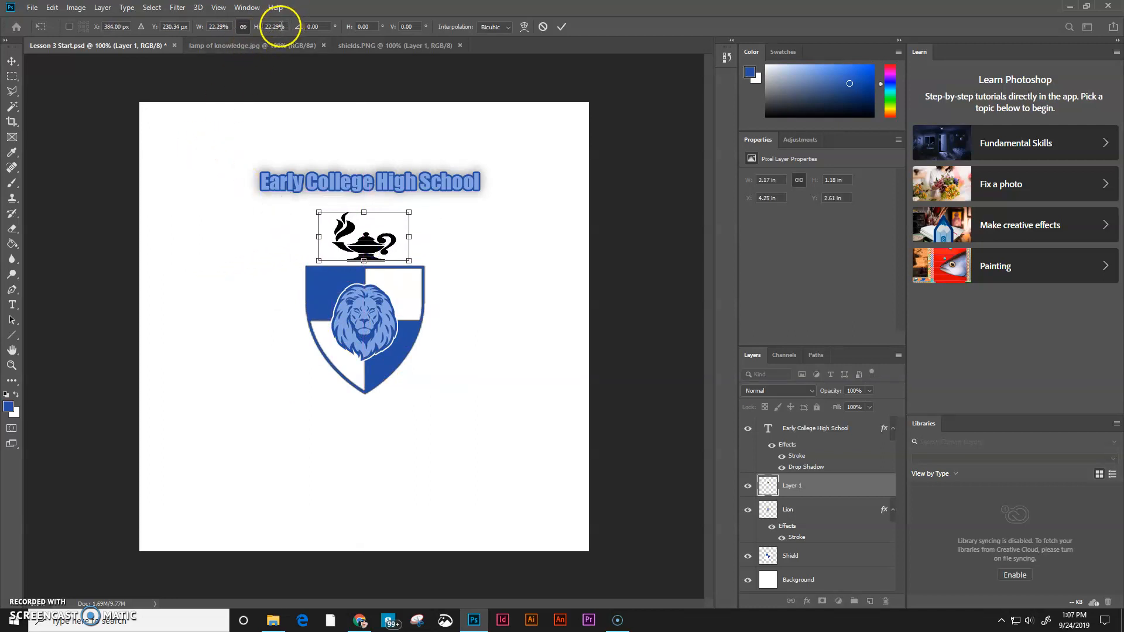
pyautogui.write('20')
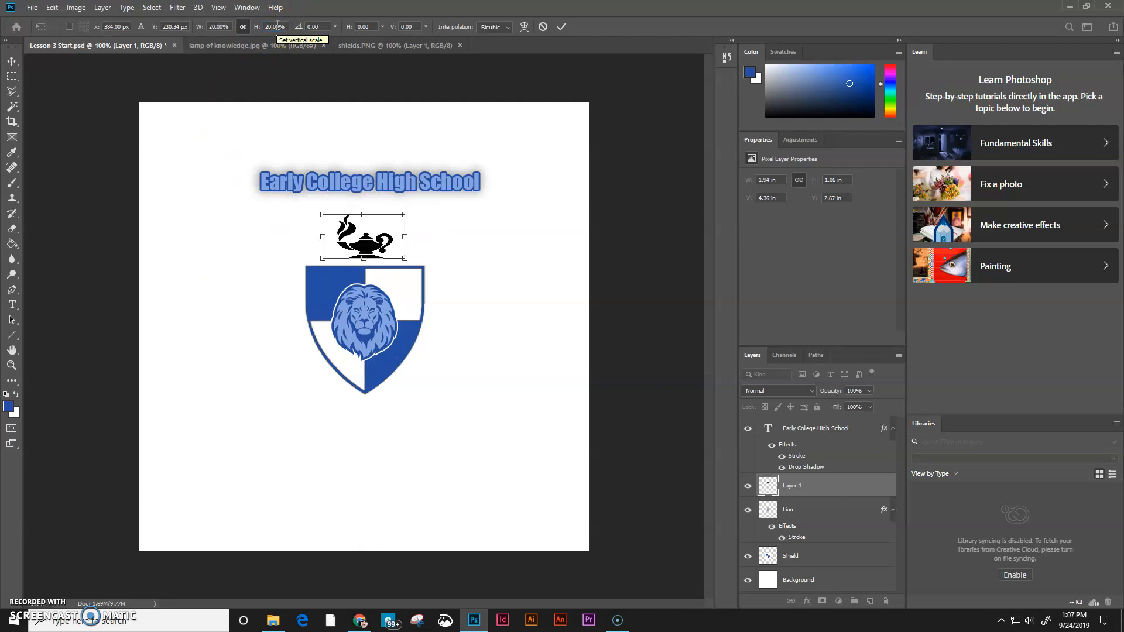
pyautogui.moveTo(351, 237); pyautogui.dragTo(291, 275)
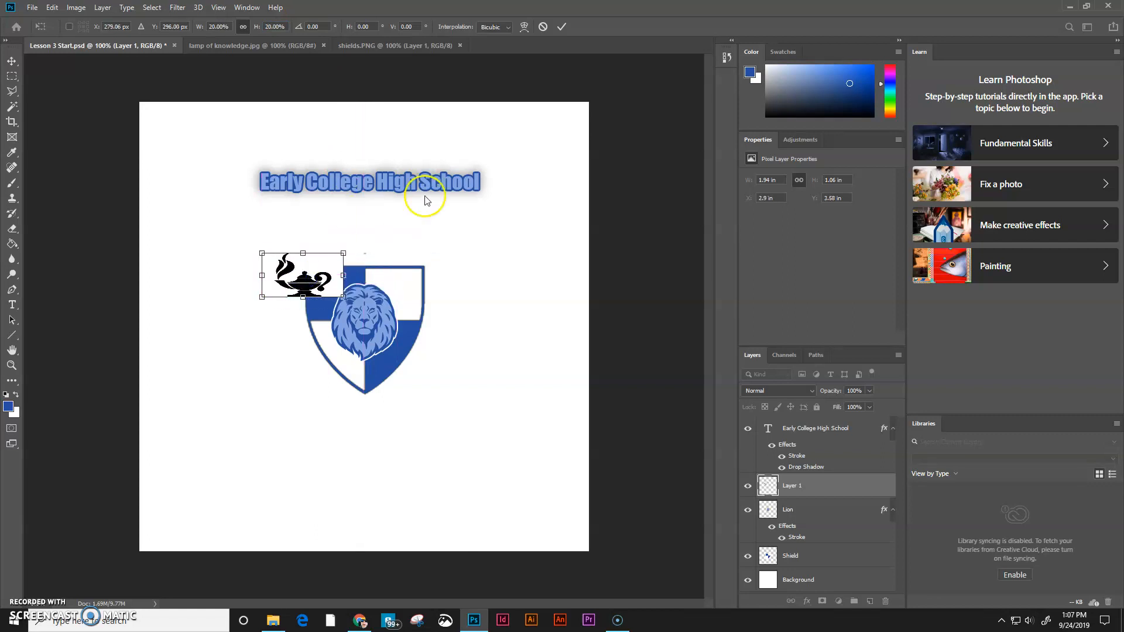
pyautogui.click(560, 27)
# Move the lamp over the lion, then select its white background with the Magic Wand and delete it.
pyautogui.press('g')
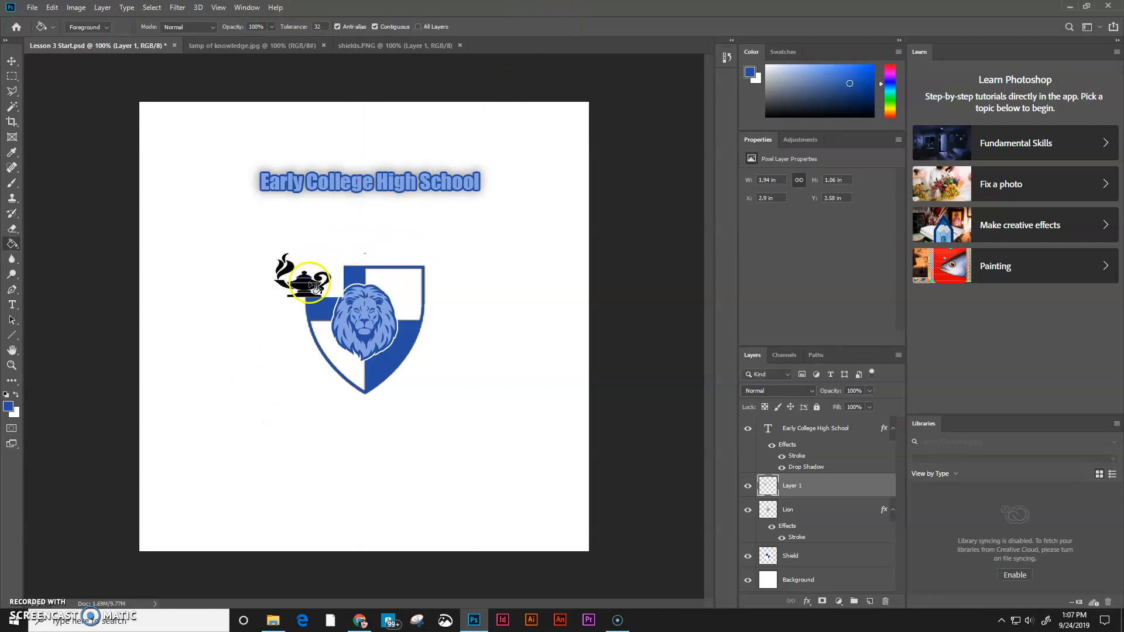
pyautogui.click(12, 61)
pyautogui.moveTo(290, 289); pyautogui.dragTo(361, 340)
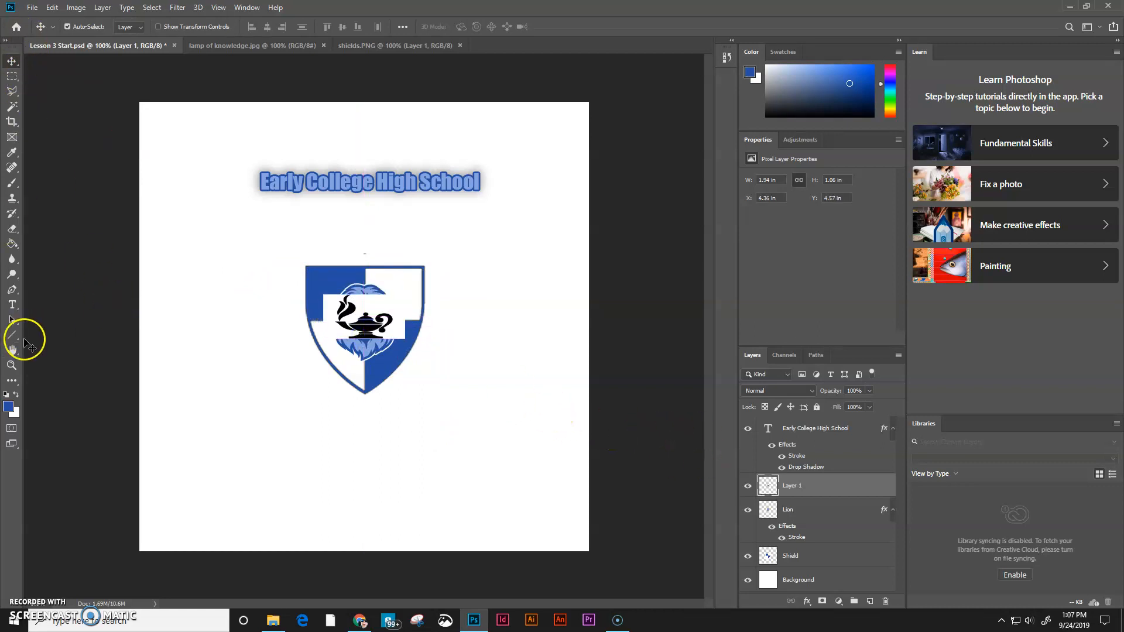
pyautogui.click(12, 109)
pyautogui.click(383, 309)
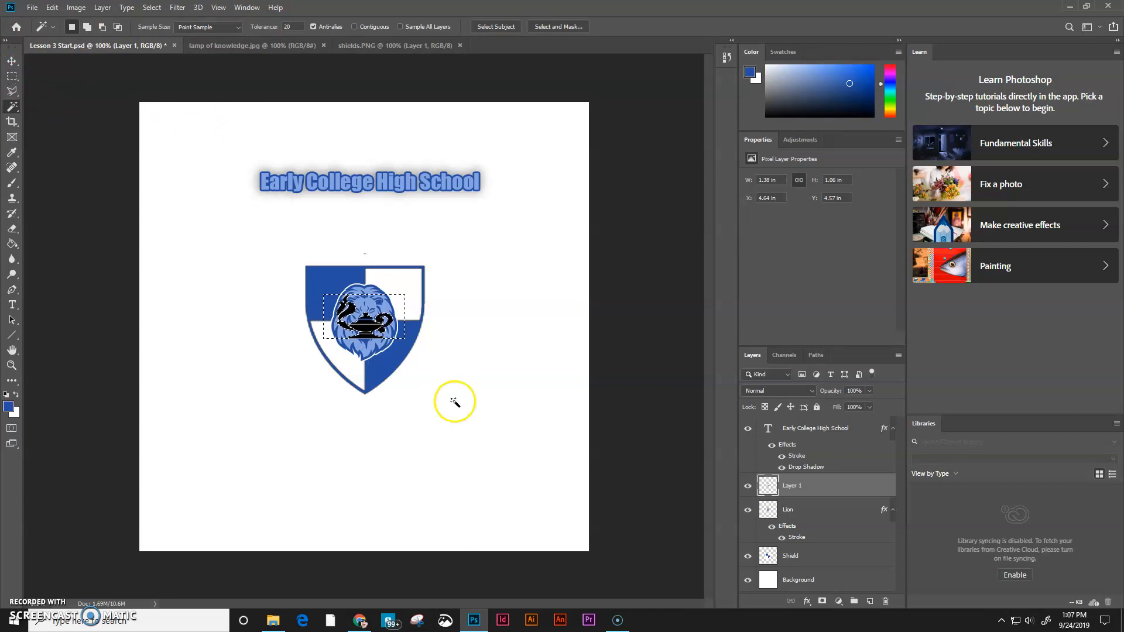
# Deselect the lamp's background and move the lamp up so it sits centred just above the shield.
pyautogui.click(155, 9)
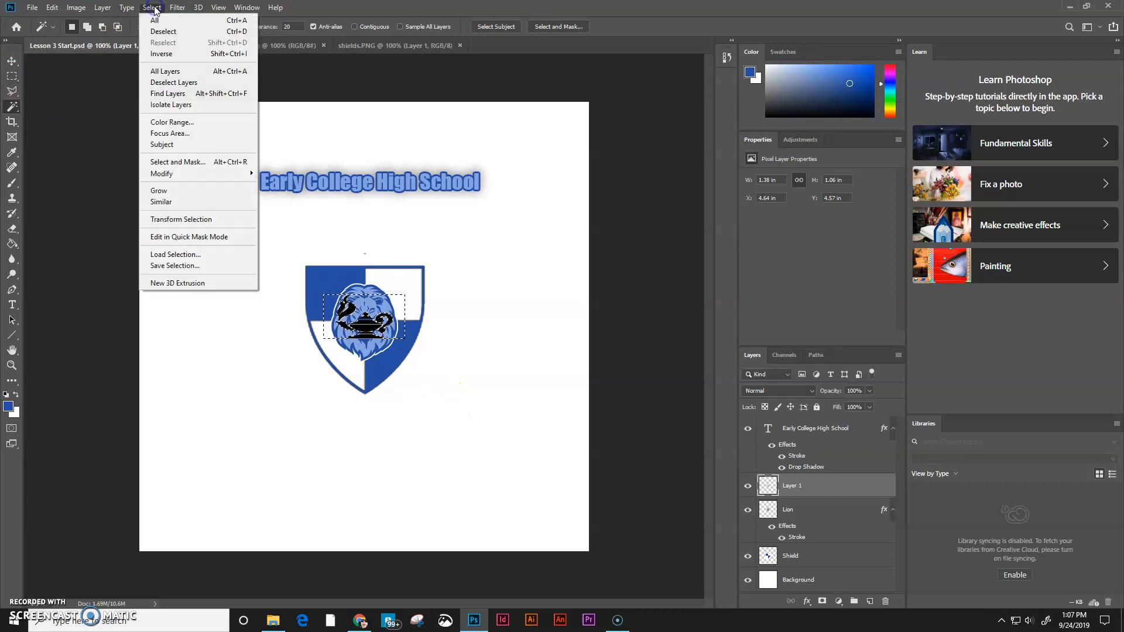
pyautogui.click(165, 37)
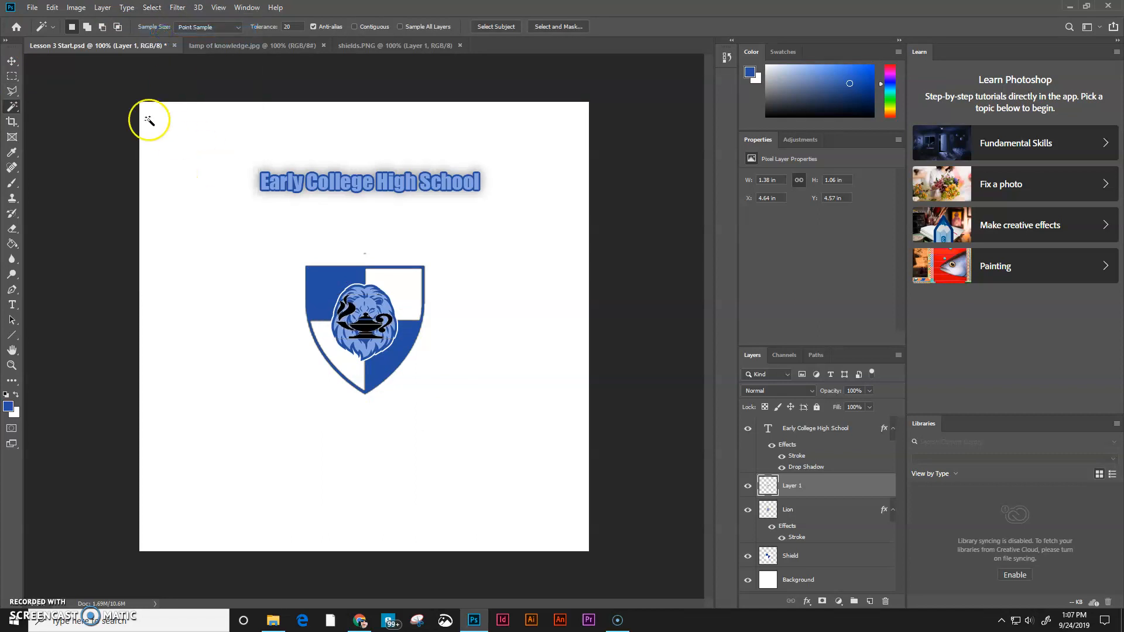
pyautogui.click(11, 63)
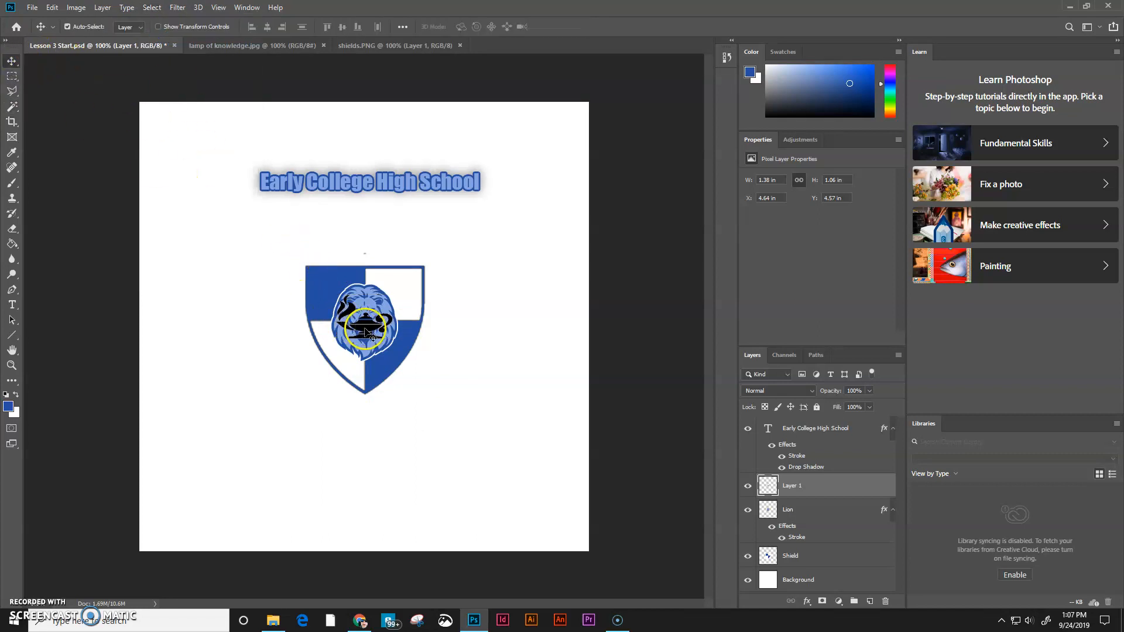
pyautogui.moveTo(404, 307); pyautogui.dragTo(407, 224)
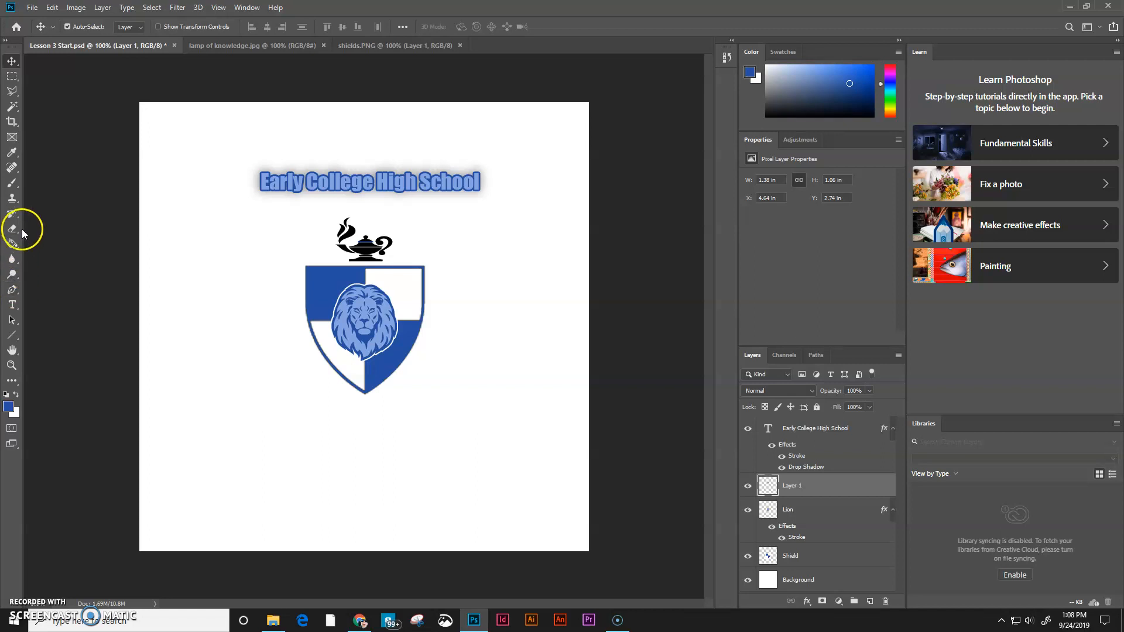
# Fill the entire lamp with the blue foreground colour using a non-contiguous Paint Bucket fill, and rename its layer Lamp.
pyautogui.click(12, 243)
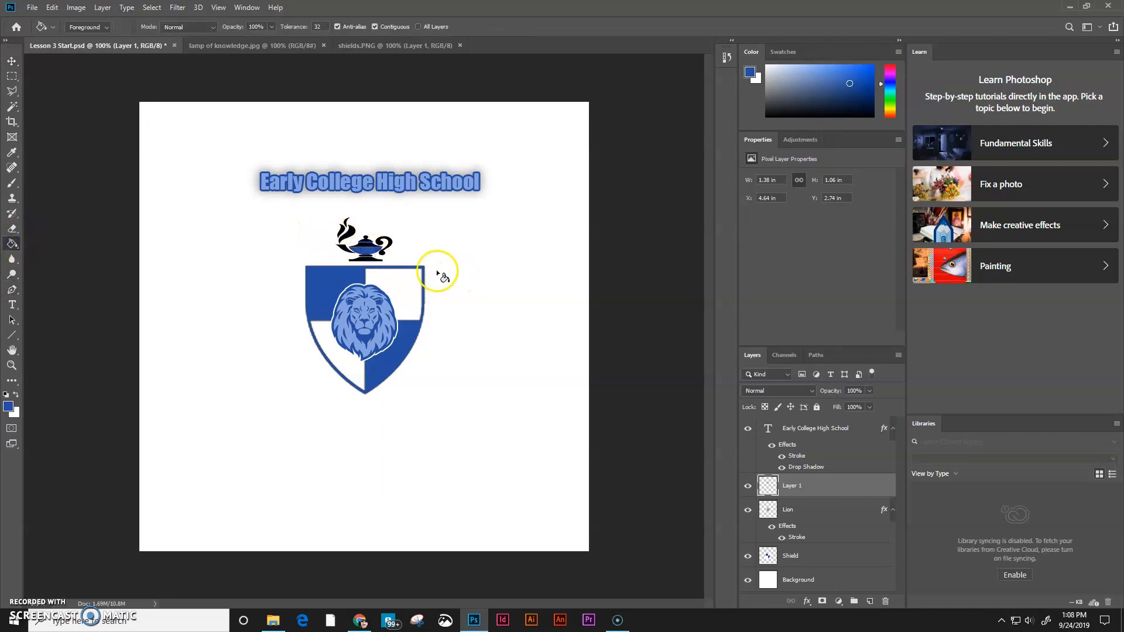
pyautogui.click(54, 8)
pyautogui.click(58, 19)
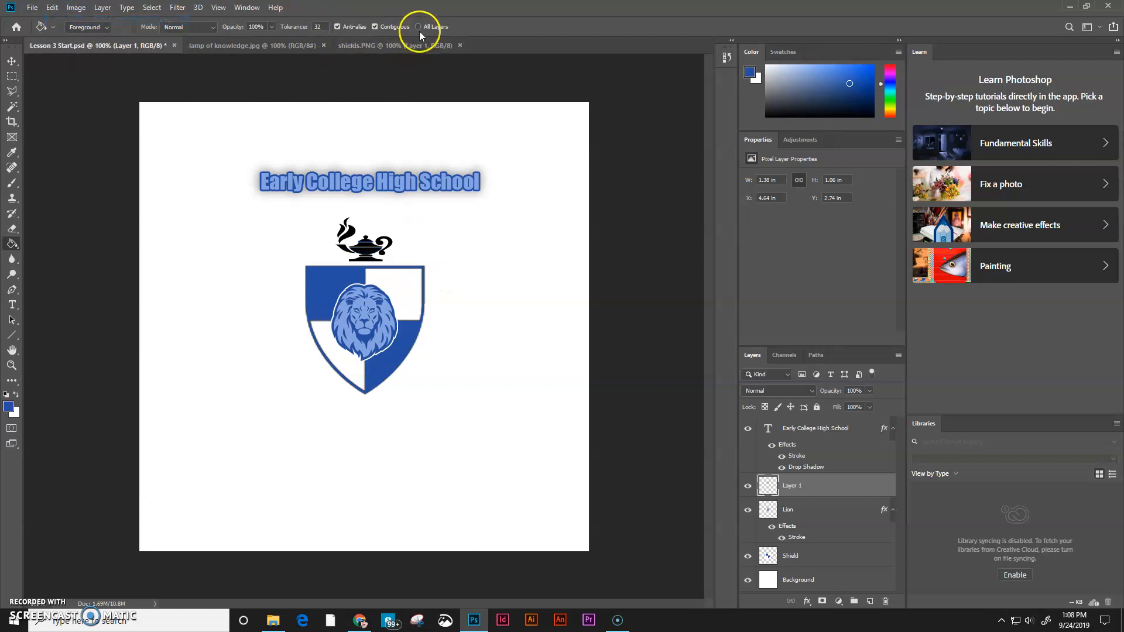
pyautogui.click(387, 27)
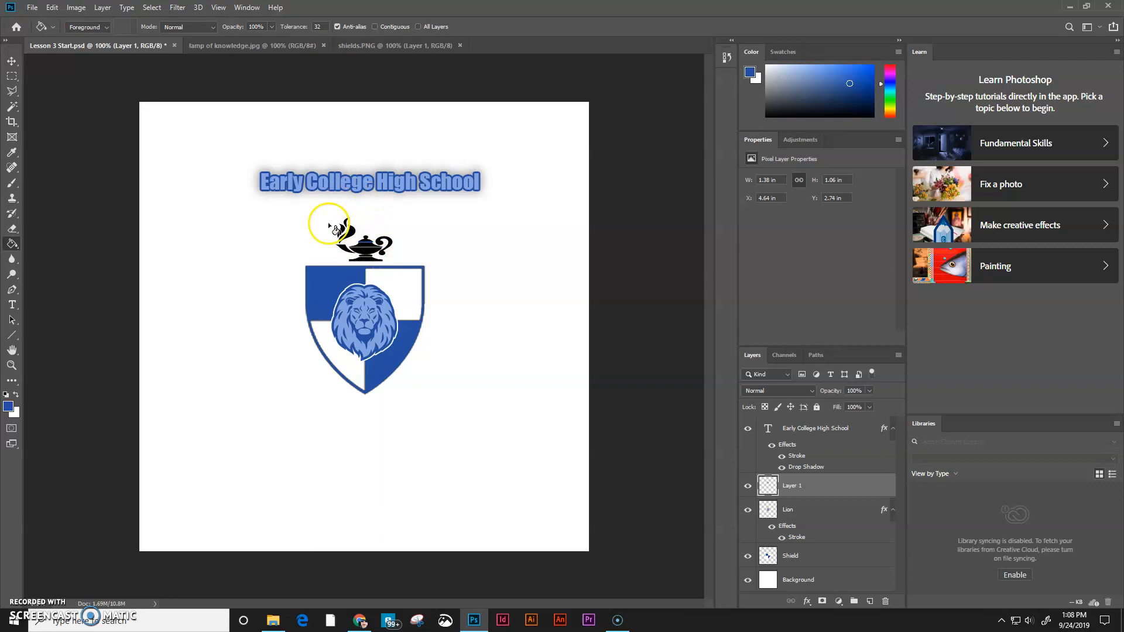
pyautogui.click(351, 234)
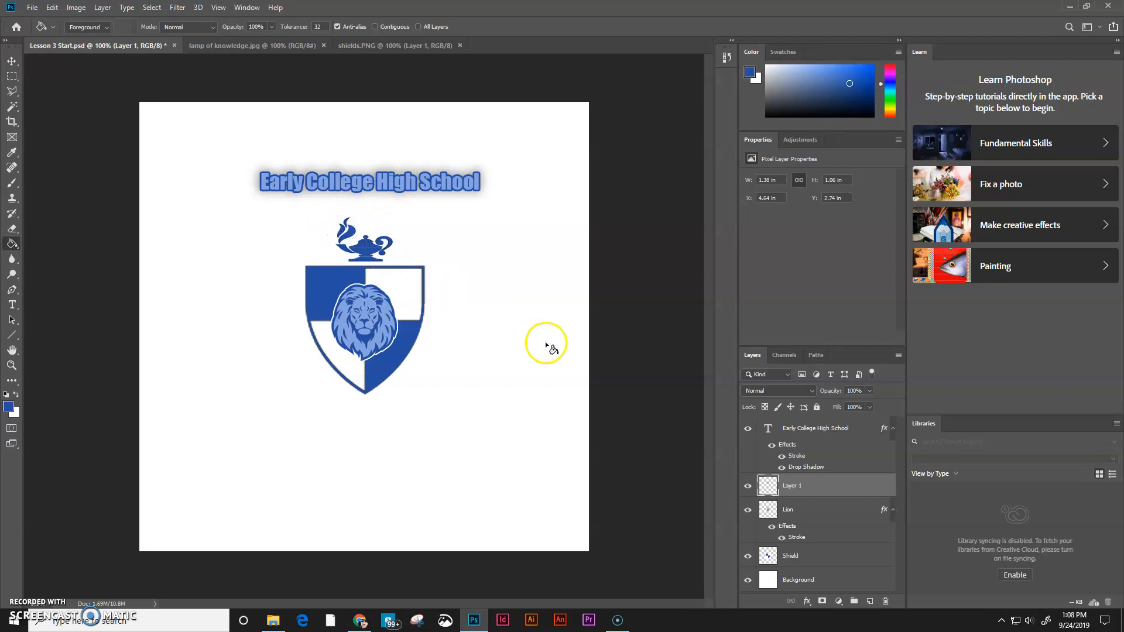
pyautogui.click(793, 488)
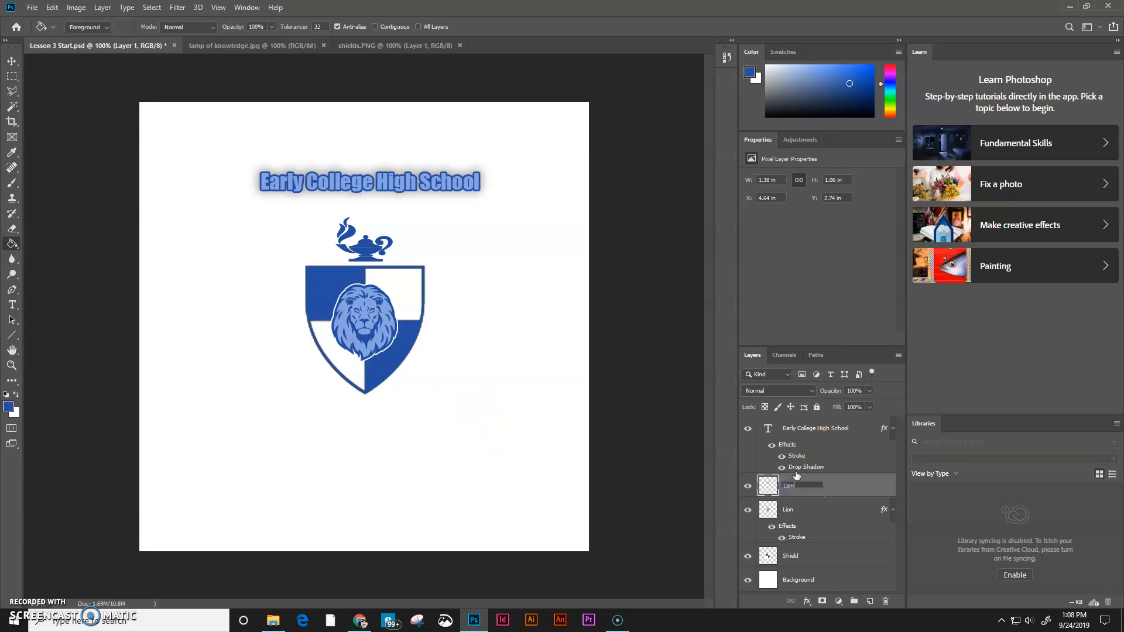
pyautogui.press('Return')
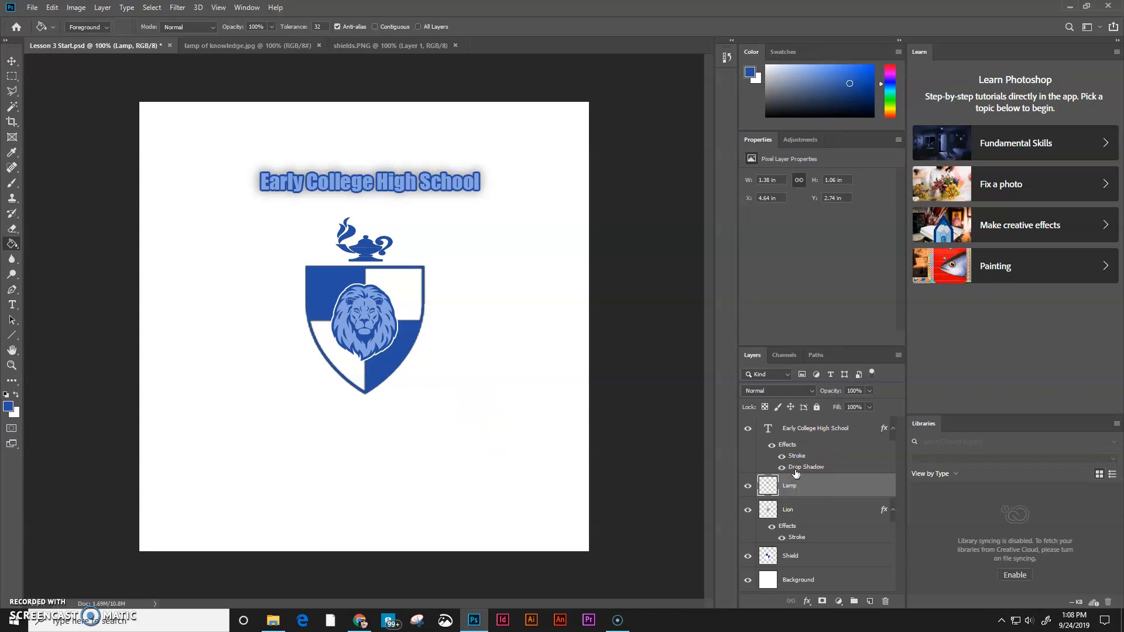
pyautogui.click(395, 191)
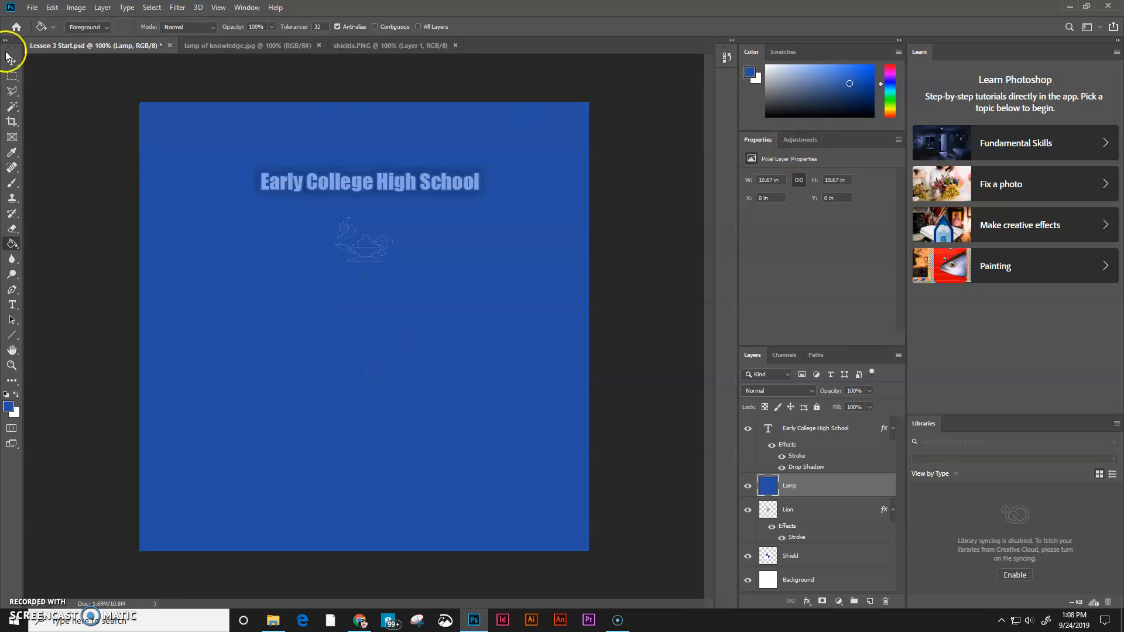
pyautogui.click(61, 7)
pyautogui.click(70, 13)
# Move the Early College High School text slightly down toward the lamp and duplicate its text layer.
pyautogui.click(11, 61)
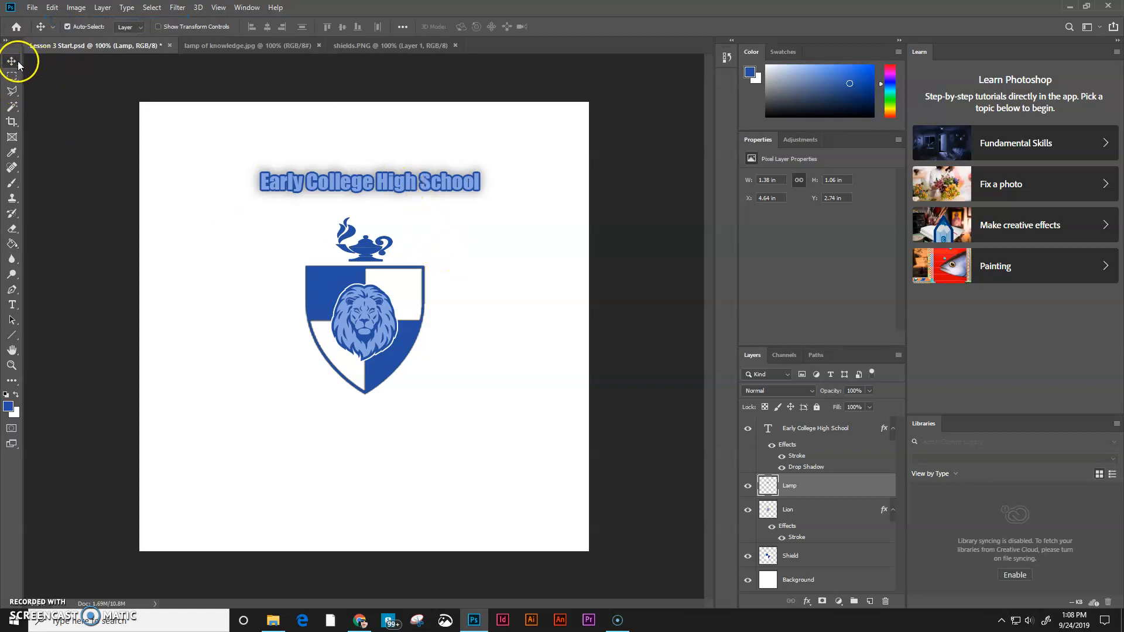
pyautogui.moveTo(380, 191); pyautogui.dragTo(378, 199)
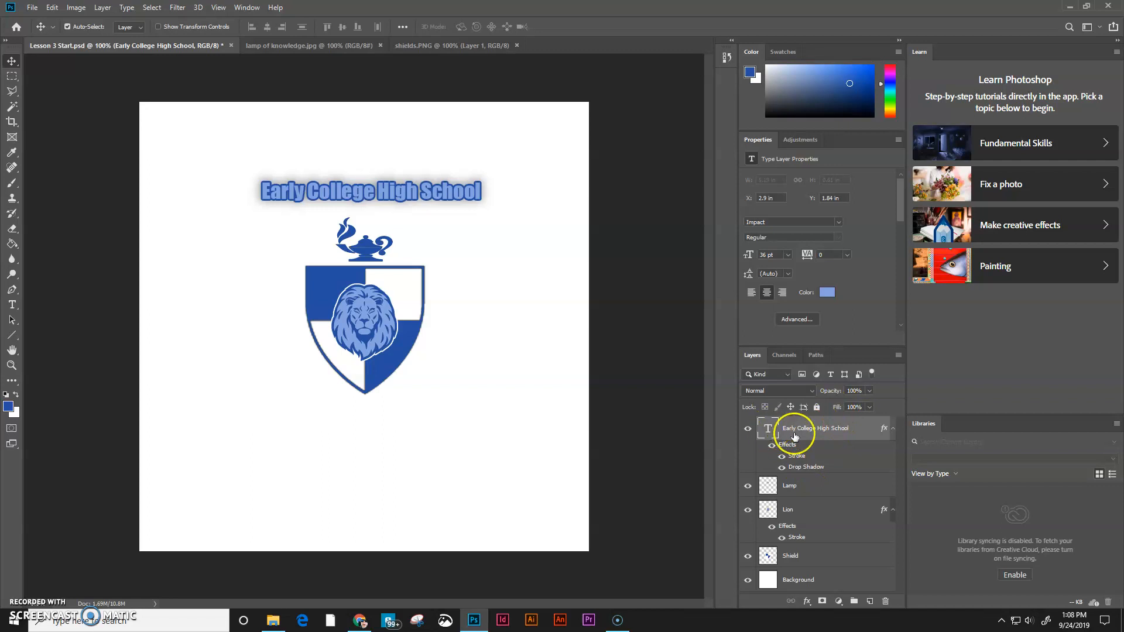
pyautogui.moveTo(797, 427); pyautogui.dragTo(870, 594)
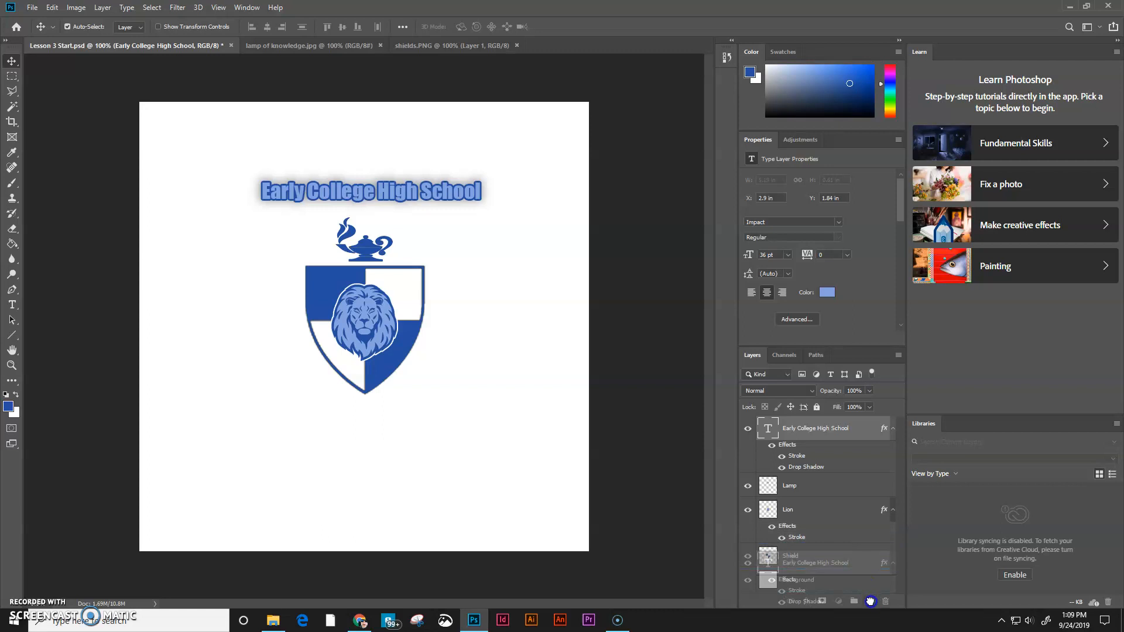
pyautogui.moveTo(870, 601); pyautogui.dragTo(870, 601)
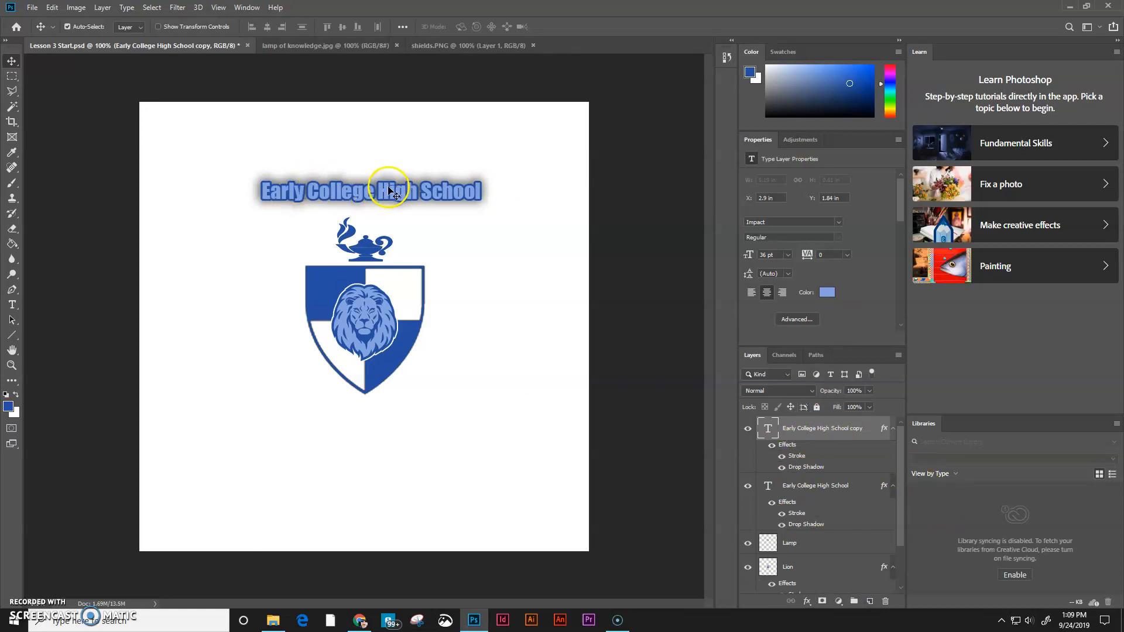
# Move the duplicated school name below the shield and place its layer beneath the original text layer.
pyautogui.click(810, 487)
pyautogui.moveTo(350, 189); pyautogui.dragTo(363, 426)
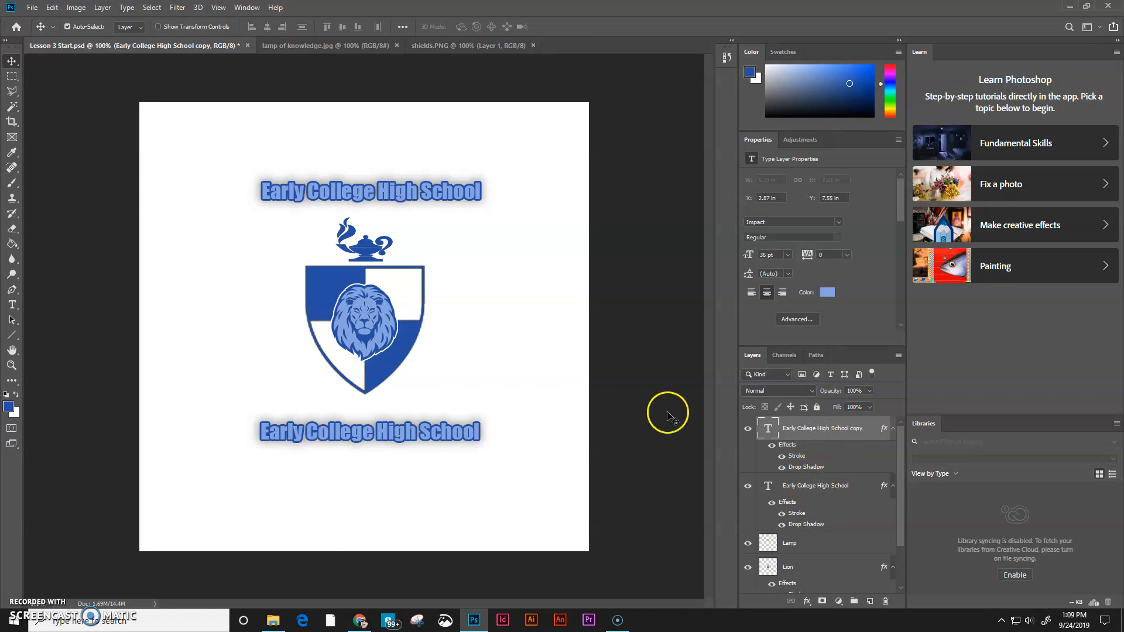
pyautogui.click(749, 432)
pyautogui.click(750, 433)
pyautogui.click(750, 434)
pyautogui.click(749, 433)
pyautogui.moveTo(809, 431); pyautogui.dragTo(810, 523)
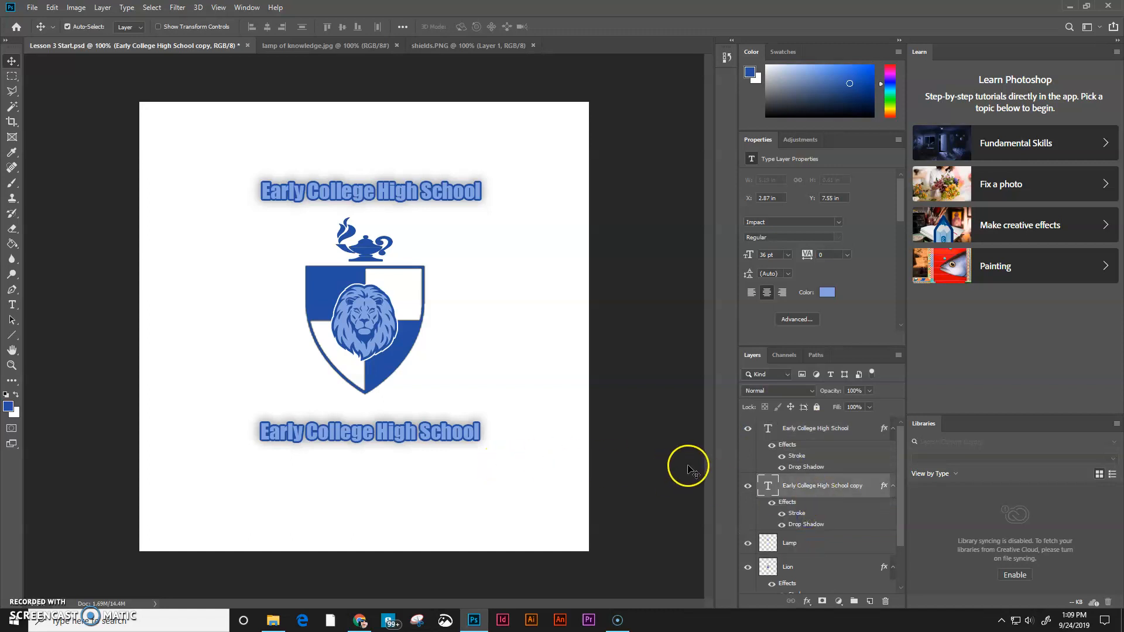
pyautogui.click(748, 487)
pyautogui.click(749, 486)
# Replace the text of the duplicate below the shield with "Galena Park ISD".
pyautogui.click(12, 305)
pyautogui.click(378, 436)
pyautogui.moveTo(375, 433); pyautogui.dragTo(405, 434)
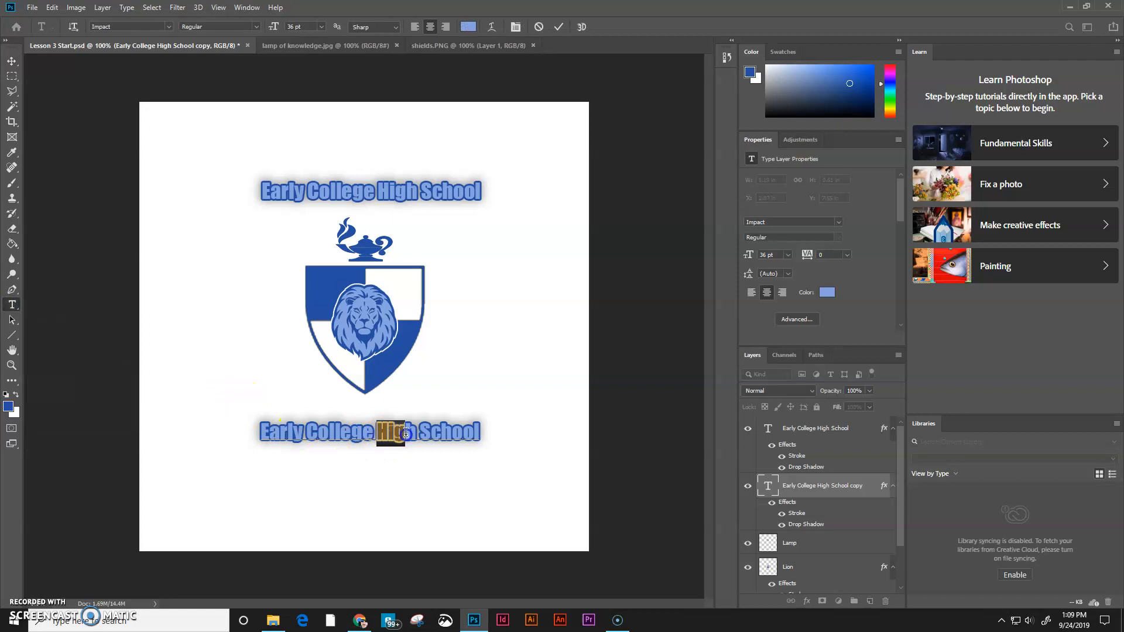
pyautogui.tripleClick(366, 432)
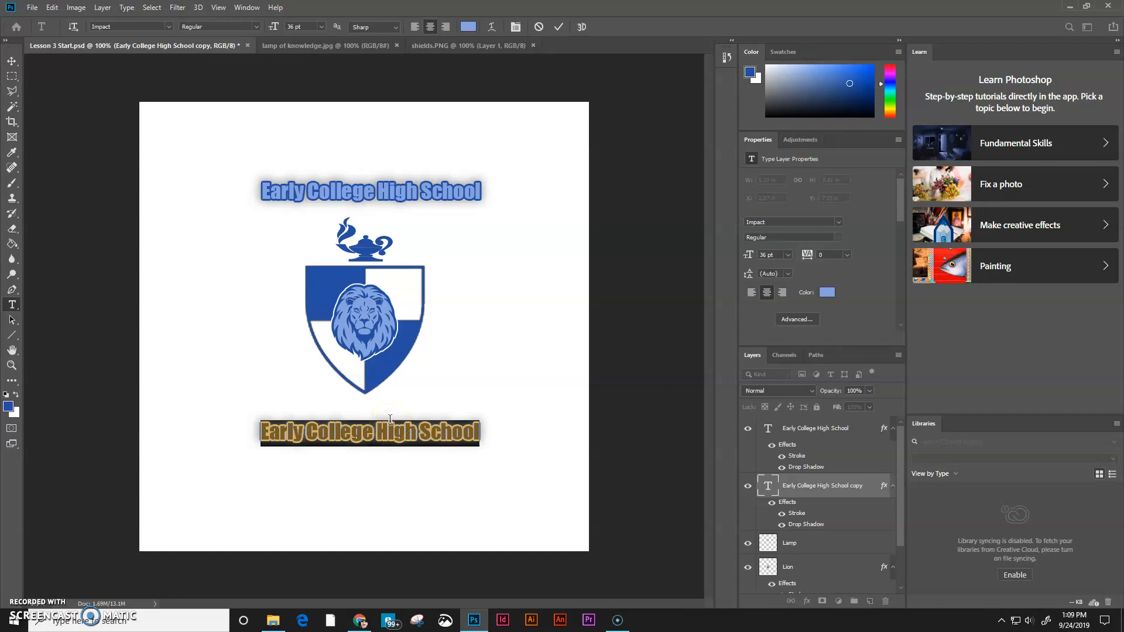
pyautogui.write('Galen')
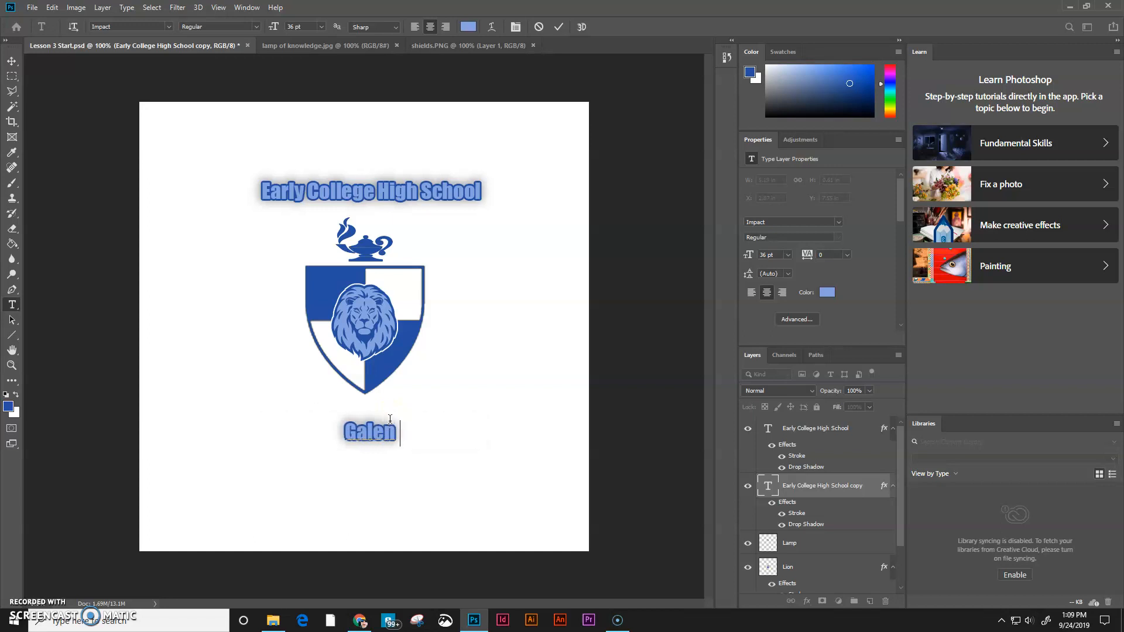
pyautogui.write('a P')
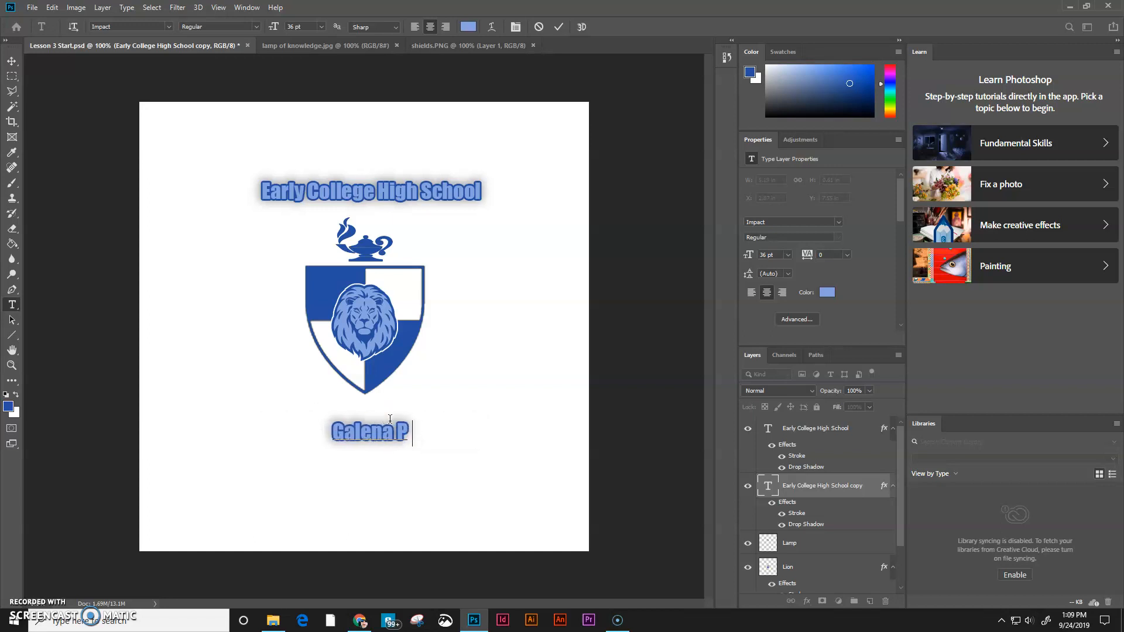
pyautogui.write('ark I')
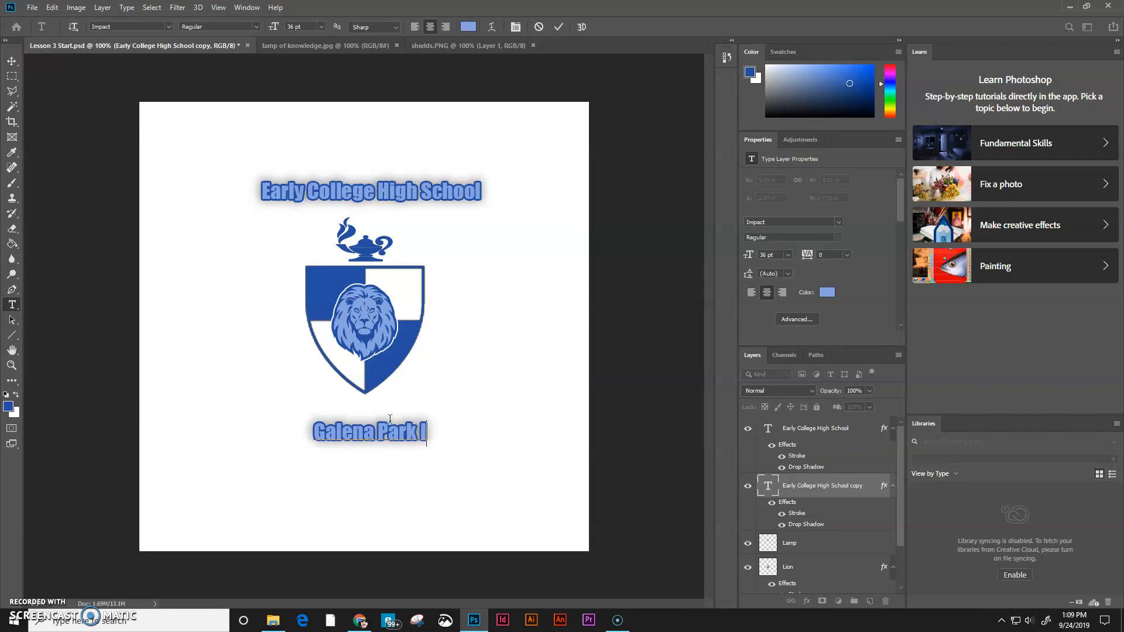
pyautogui.write('SD')
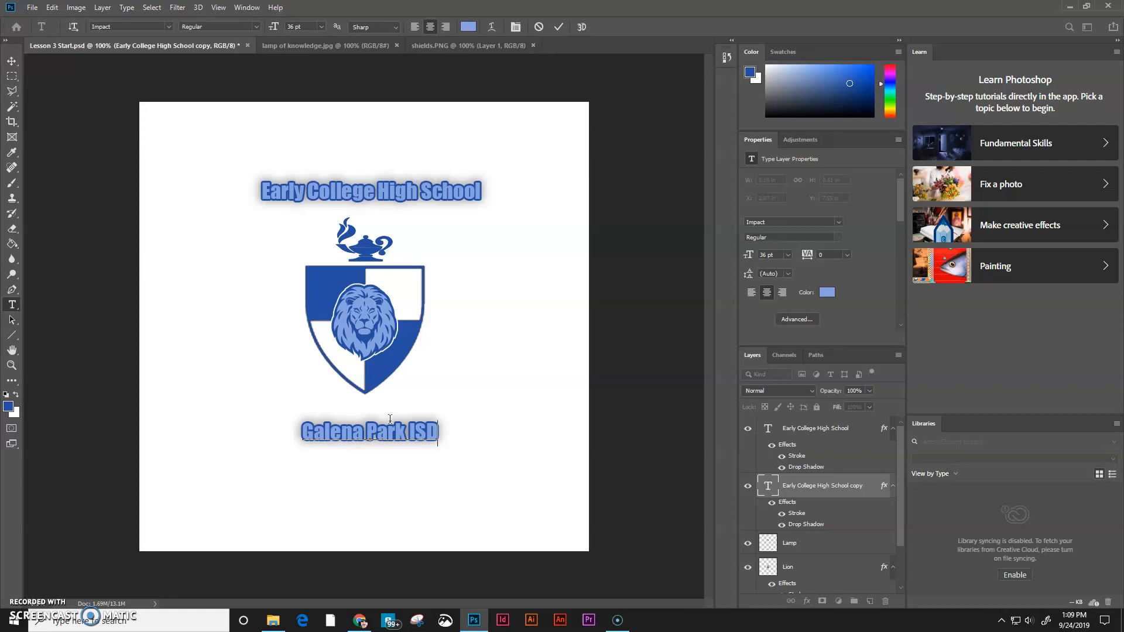
pyautogui.click(11, 62)
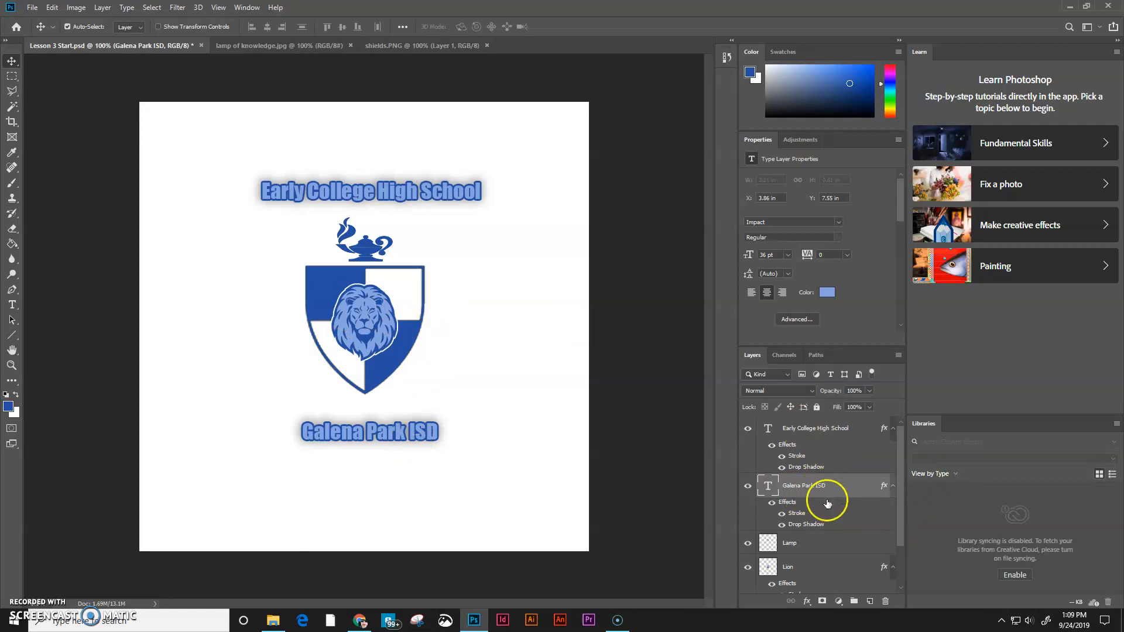
# Copy the layer style from Galena Park ISD to the Lamp layer and hide the lamp's Stroke effect.
pyautogui.scroll(-3, 830, 485)
pyautogui.scroll(3, 831, 485)
pyautogui.scroll(-2, 810, 445)
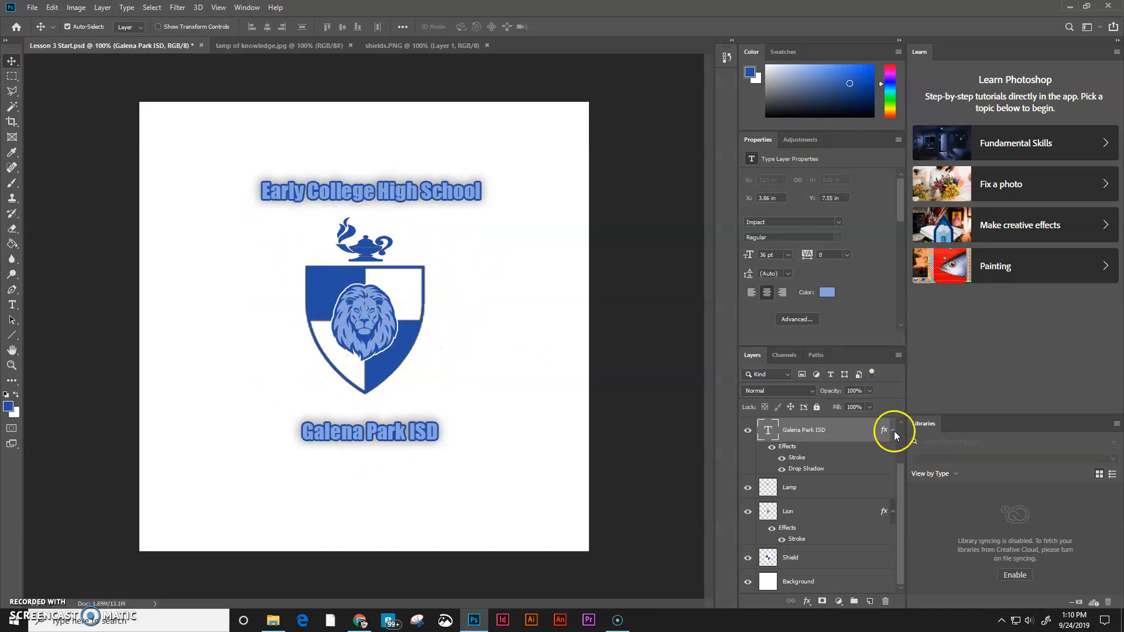
pyautogui.scroll(2, 802, 428)
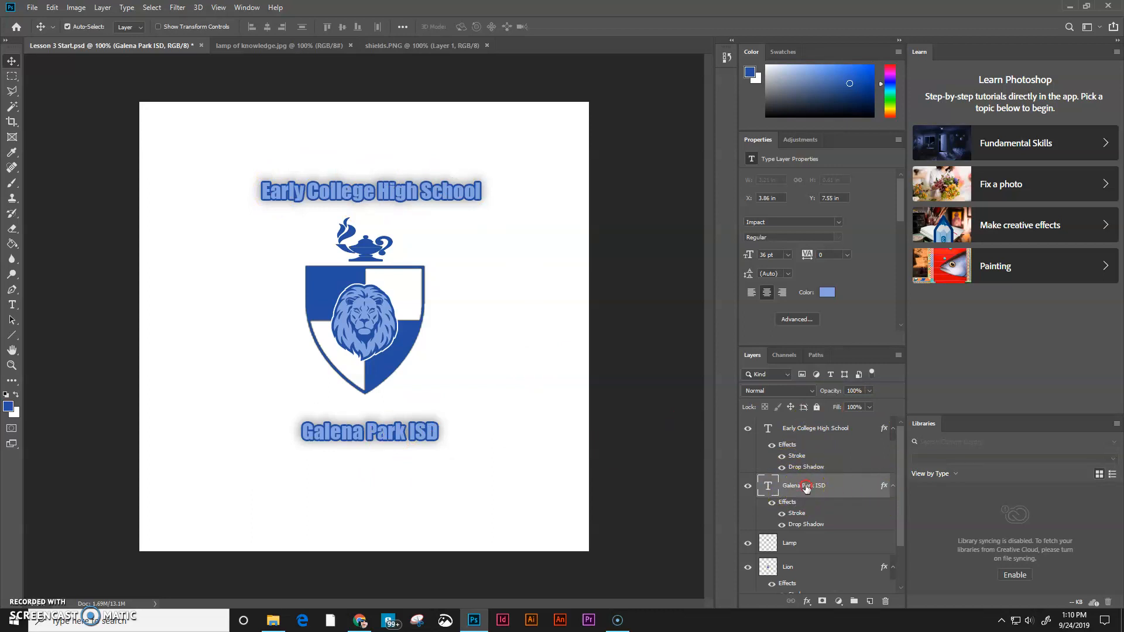
pyautogui.rightClick(806, 487)
pyautogui.click(838, 472)
pyautogui.scroll(-2, 829, 515)
pyautogui.click(800, 489)
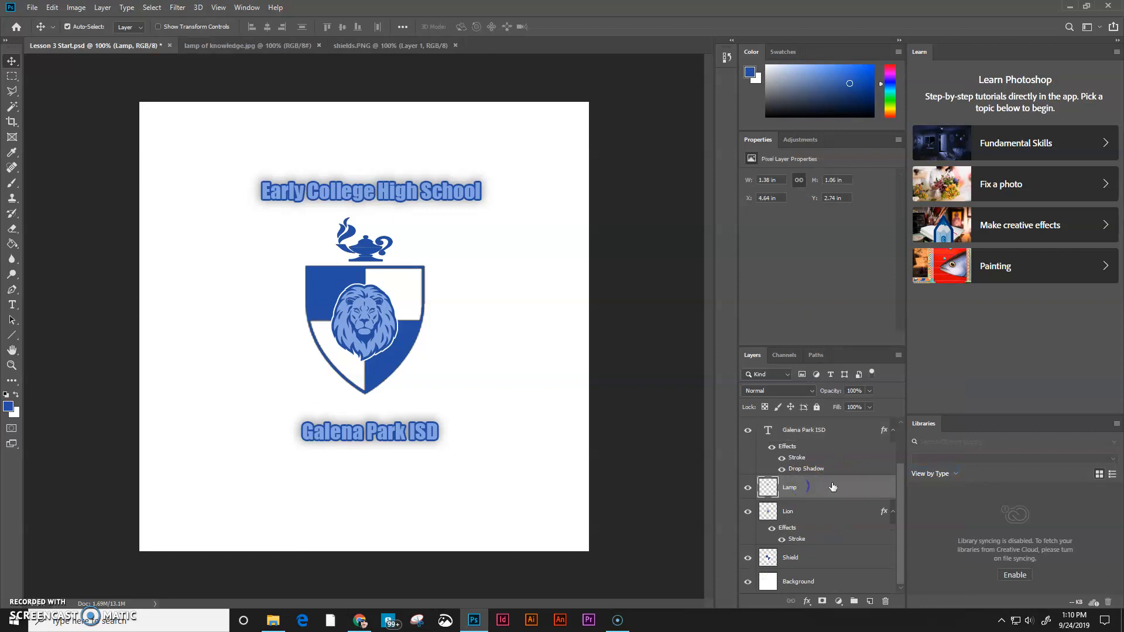
pyautogui.rightClick(809, 490)
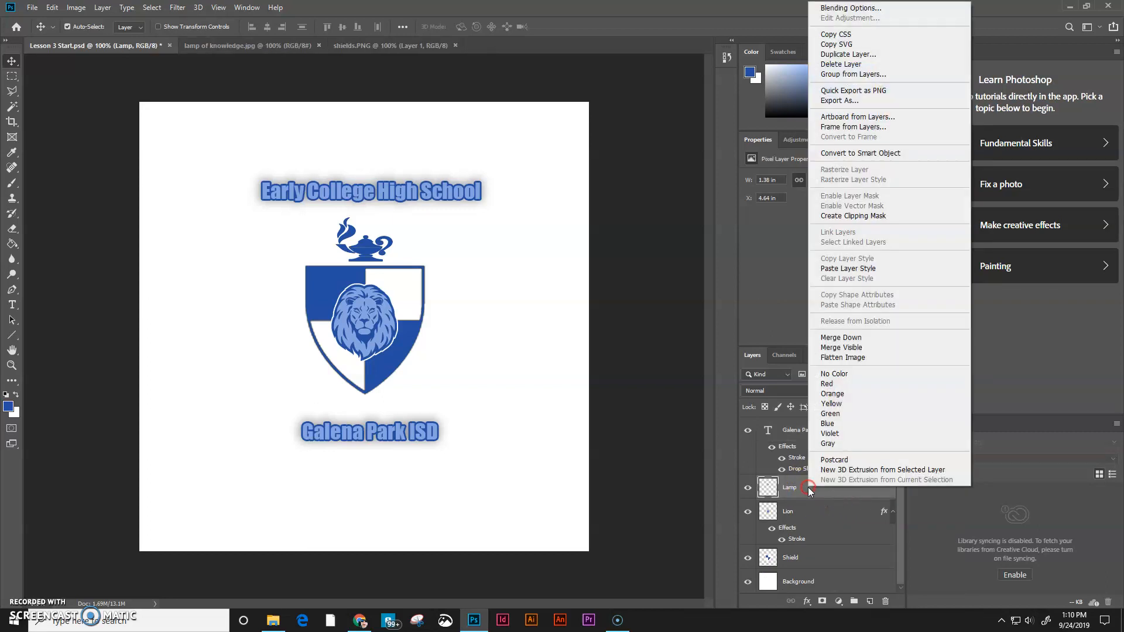
pyautogui.click(853, 268)
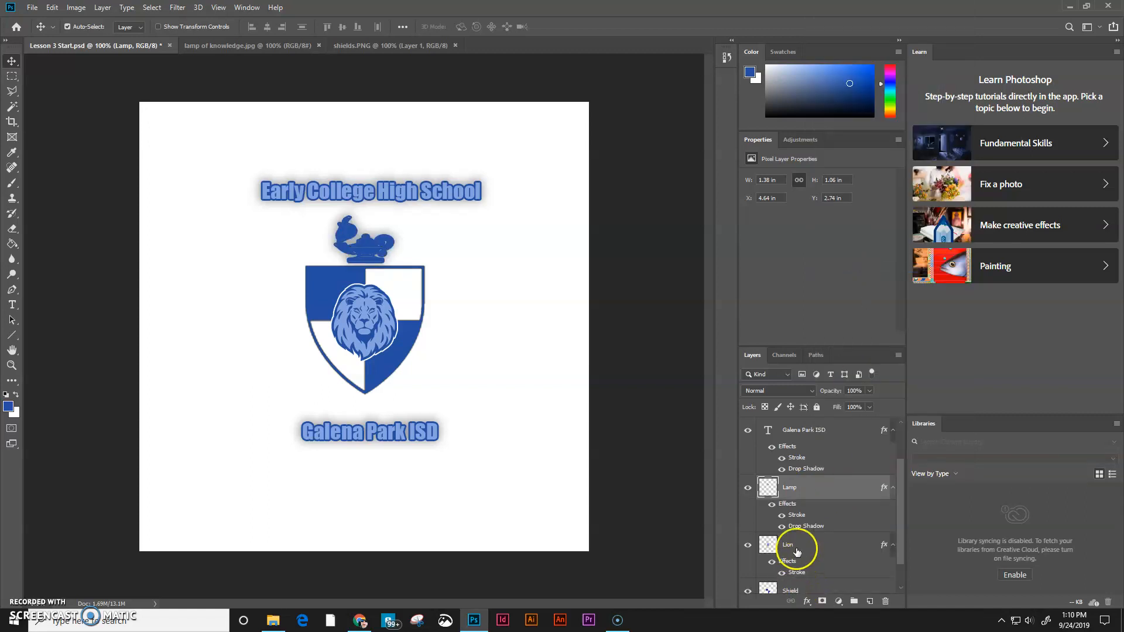
pyautogui.click(782, 516)
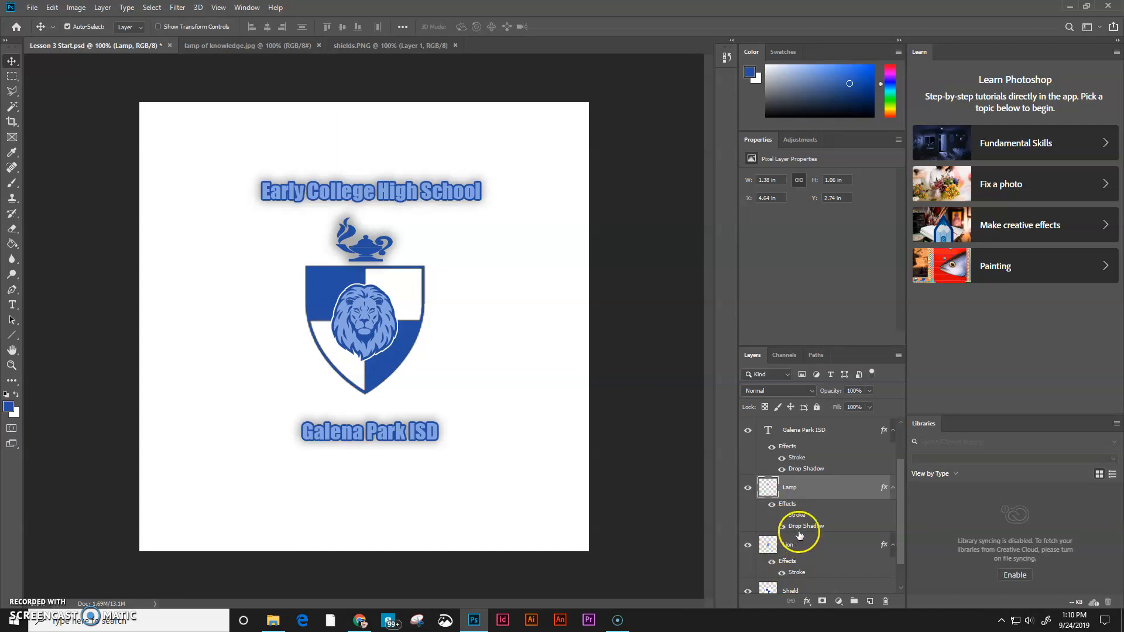
# Try the copied layer style on the Shield layer, and undo it.
pyautogui.scroll(-1, 808, 509)
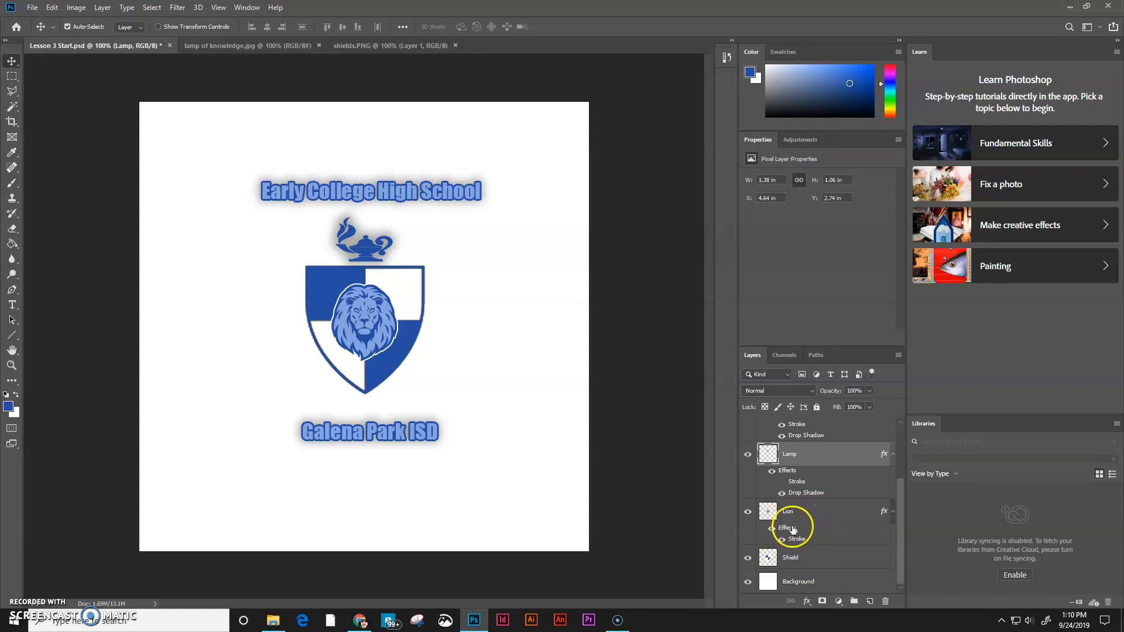
pyautogui.click(801, 560)
pyautogui.rightClick(803, 556)
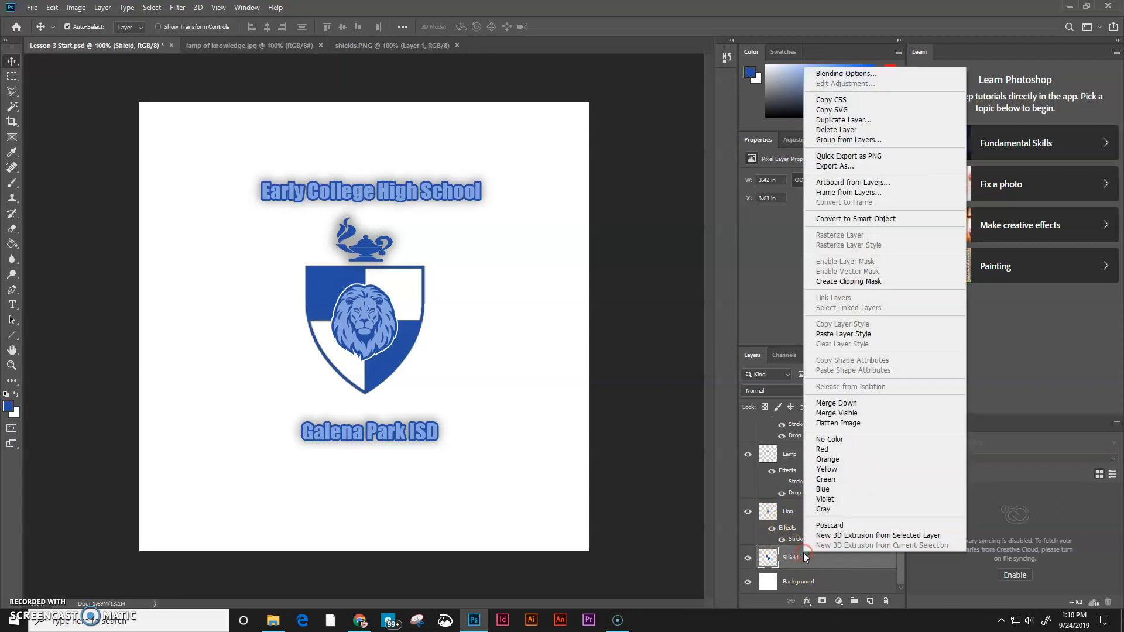
pyautogui.click(851, 334)
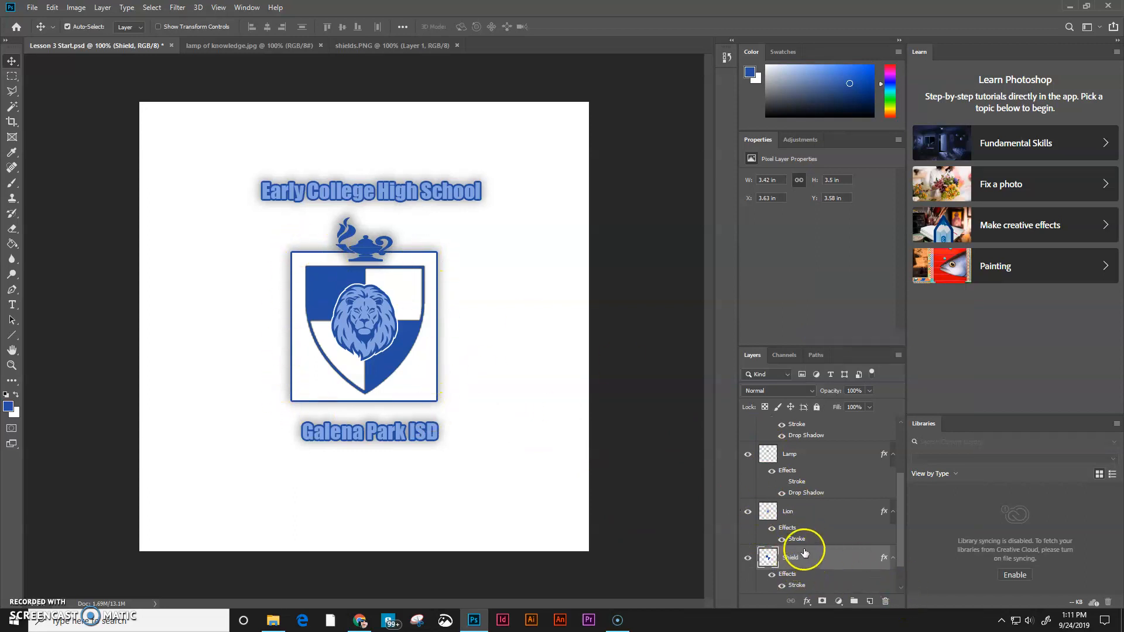
pyautogui.scroll(-2, 806, 542)
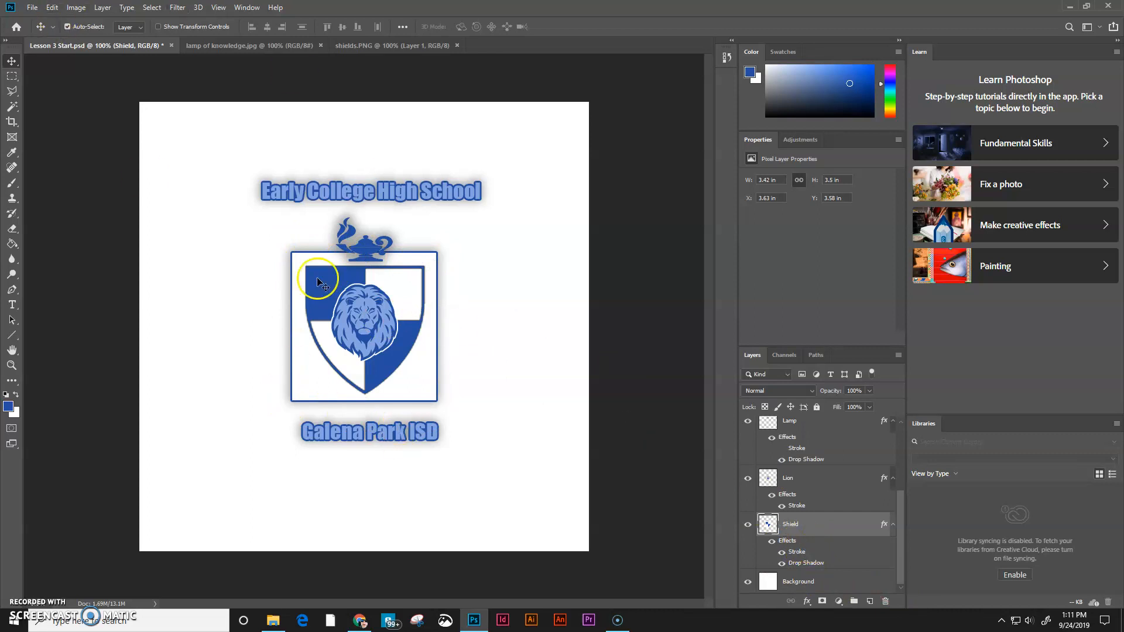
pyautogui.click(53, 8)
pyautogui.click(60, 21)
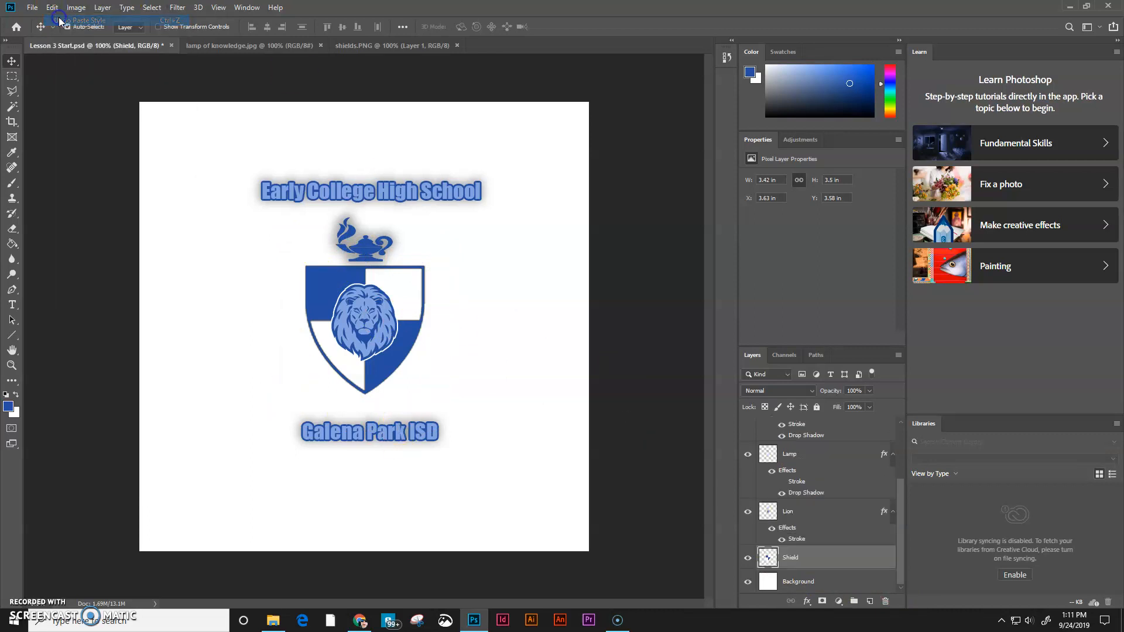
# Hide the Background layer, remove the white area around the shield on the Shield layer with the Magic Wand, and deselect.
pyautogui.click(748, 582)
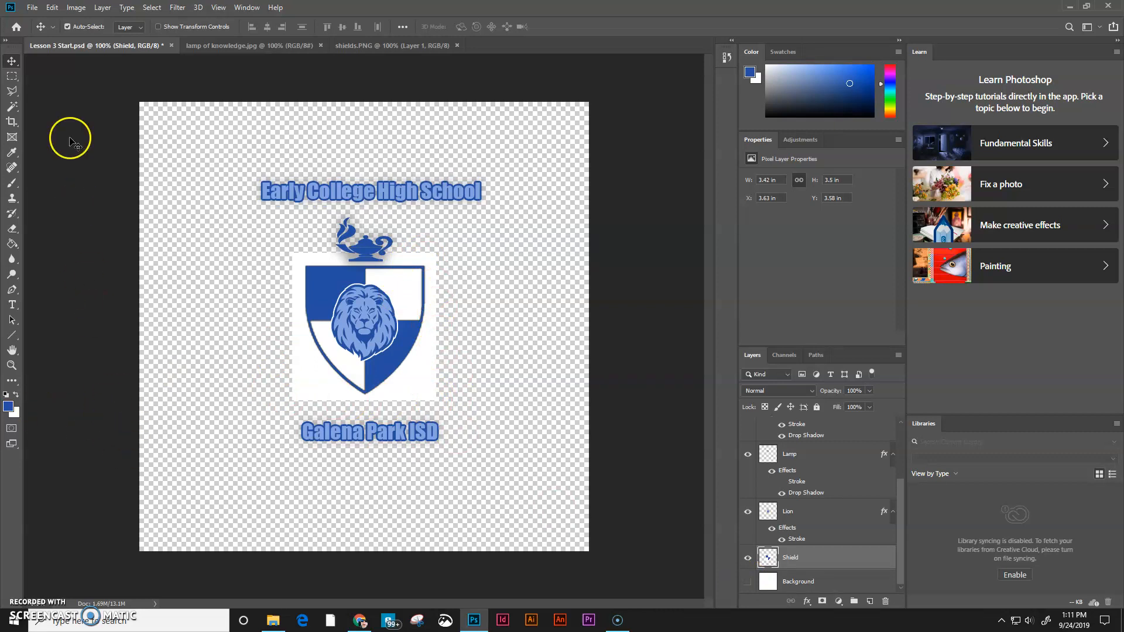
pyautogui.click(11, 108)
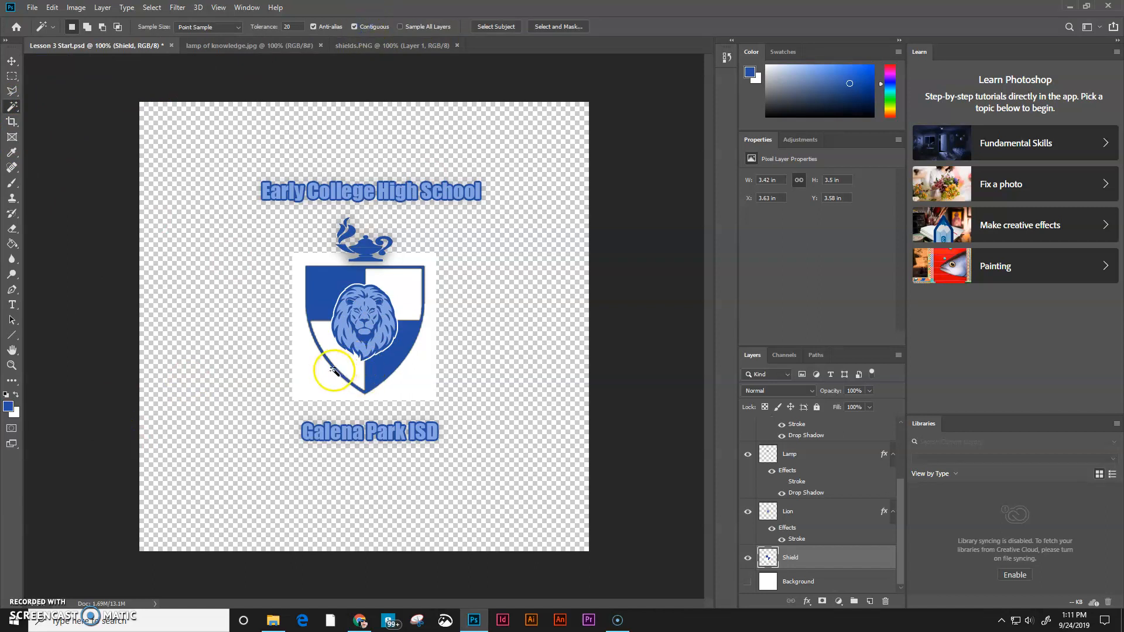
pyautogui.click(422, 375)
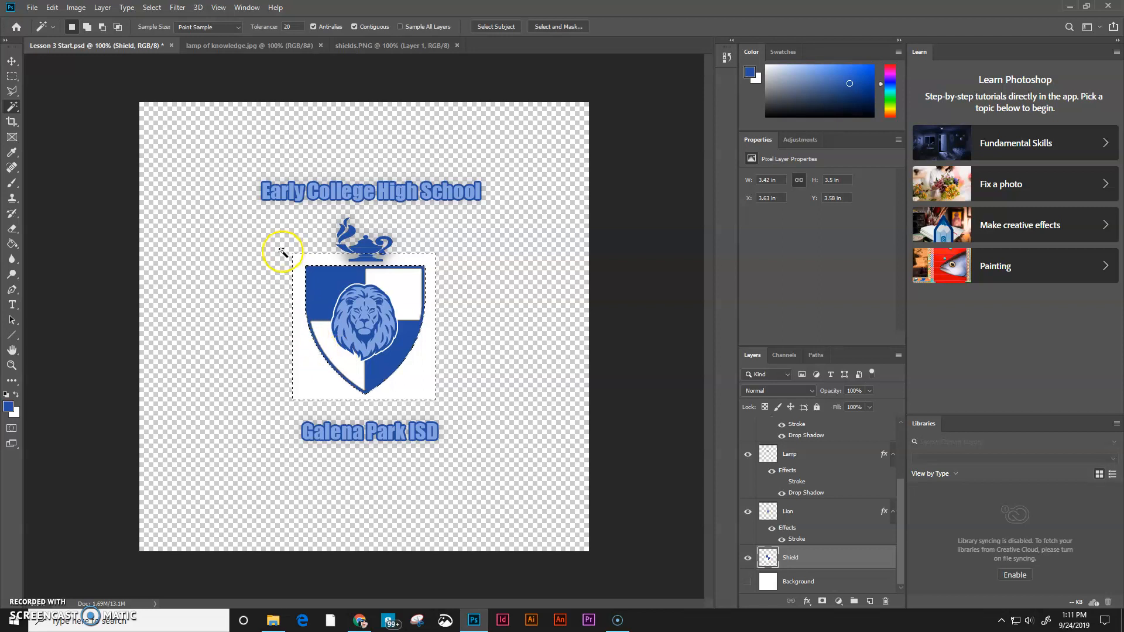
pyautogui.press('Delete')
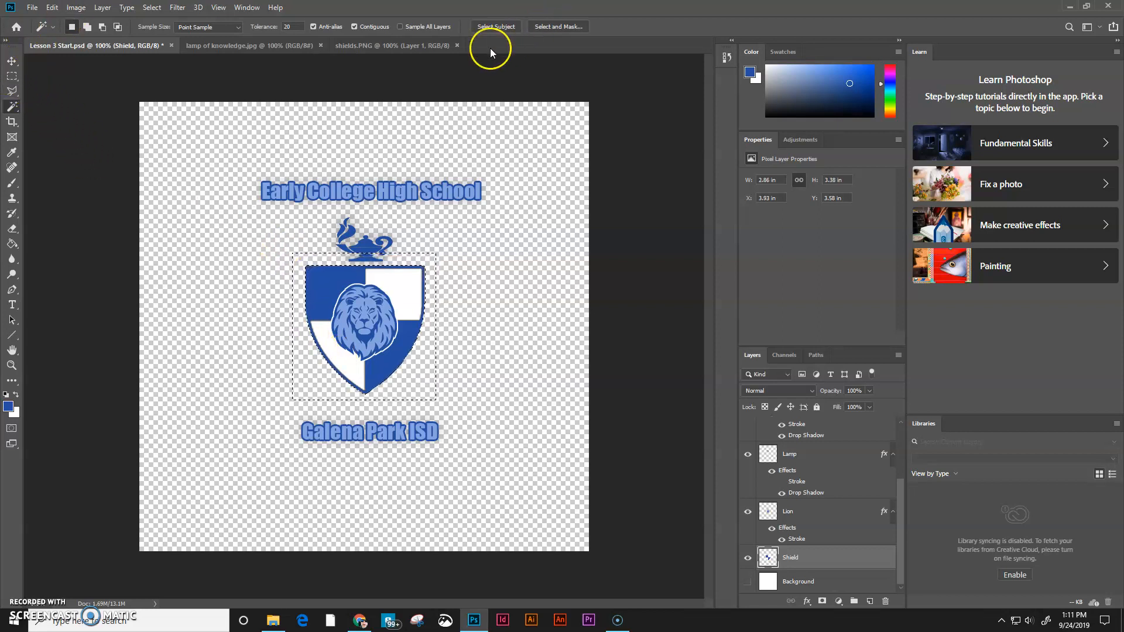
pyautogui.click(152, 7)
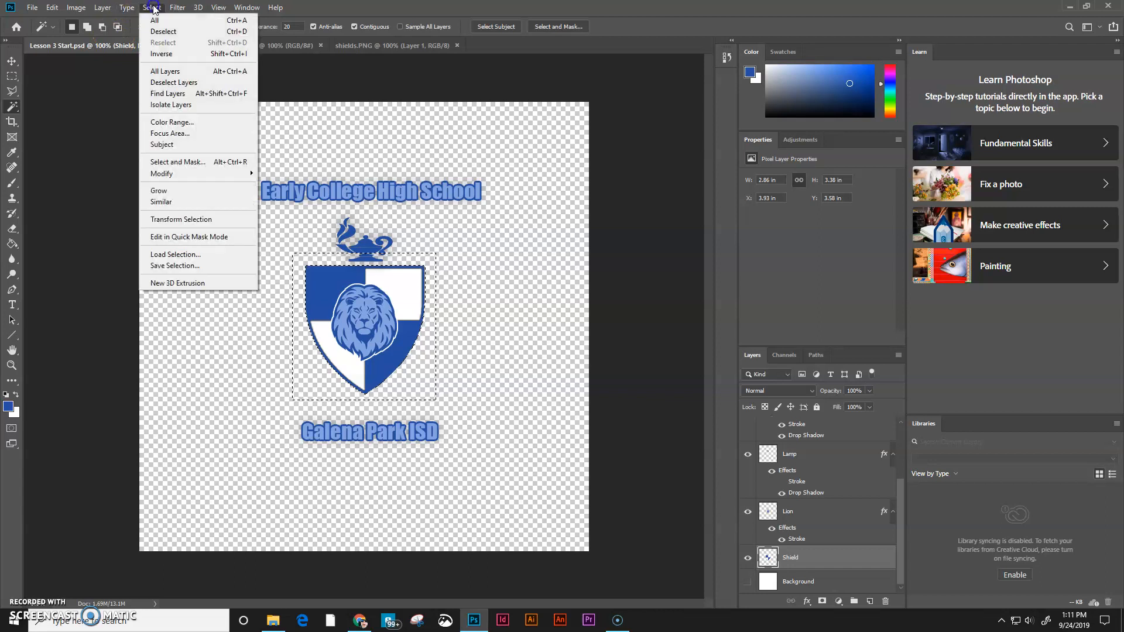
pyautogui.click(168, 32)
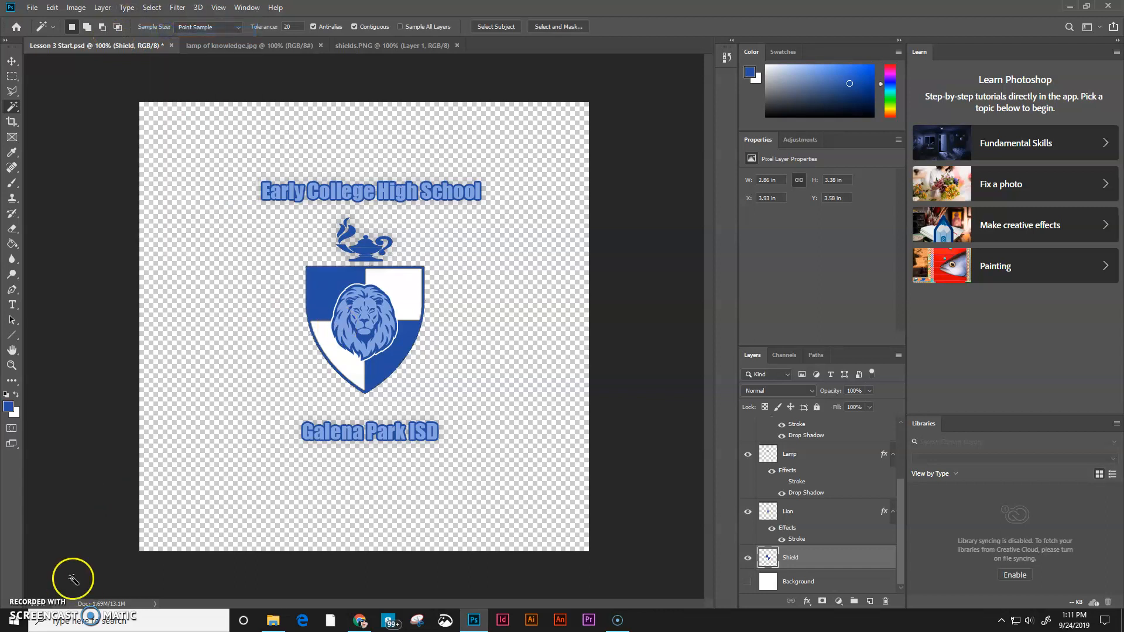
# Paste the copied layer style onto the Shield layer, show the Background layer again, and hide the shield's Stroke effect.
pyautogui.rightClick(820, 561)
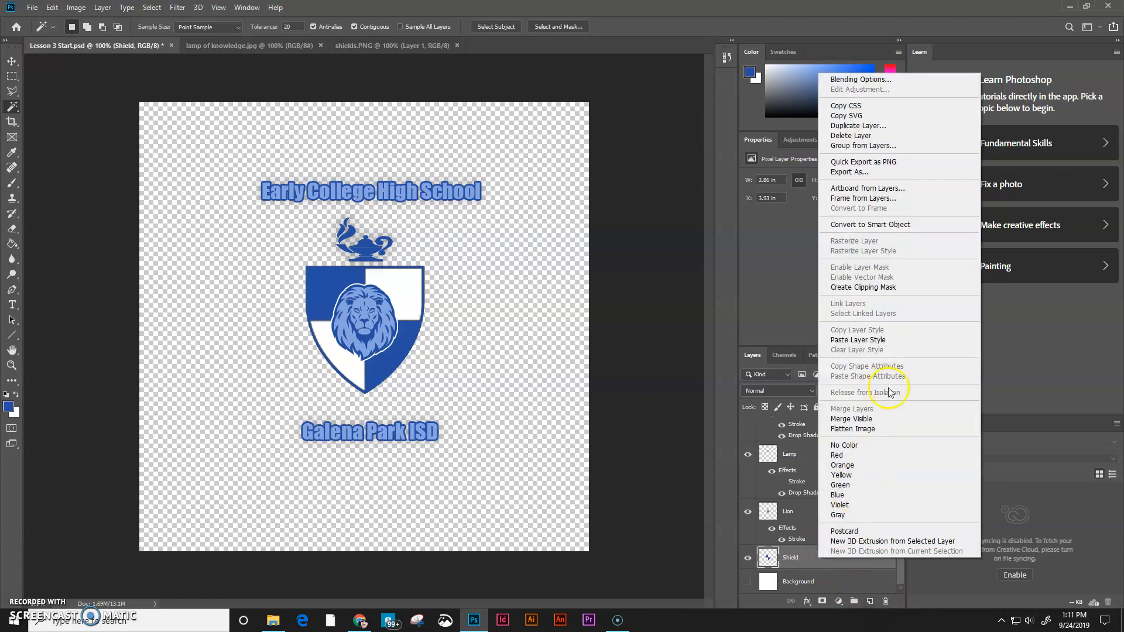
pyautogui.click(869, 339)
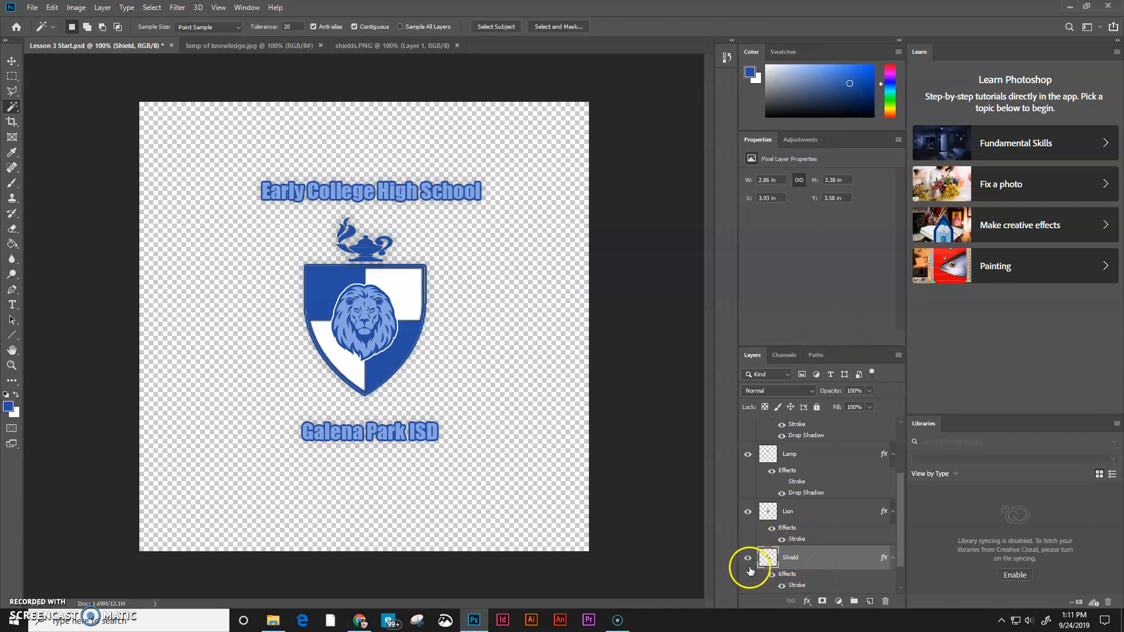
pyautogui.scroll(-2, 783, 582)
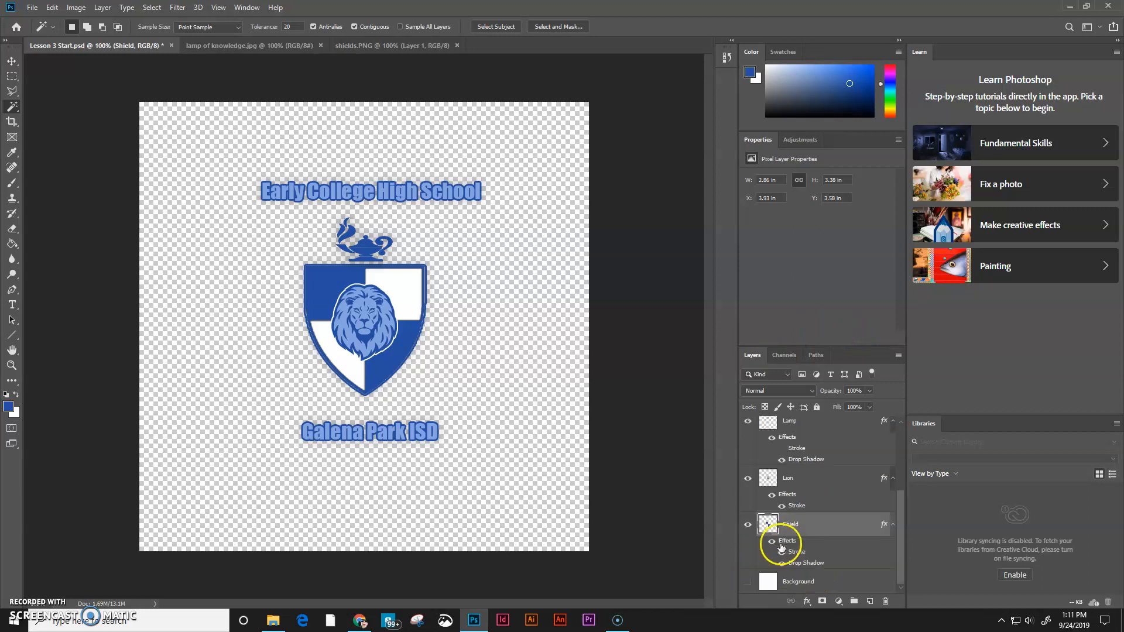
pyautogui.click(748, 581)
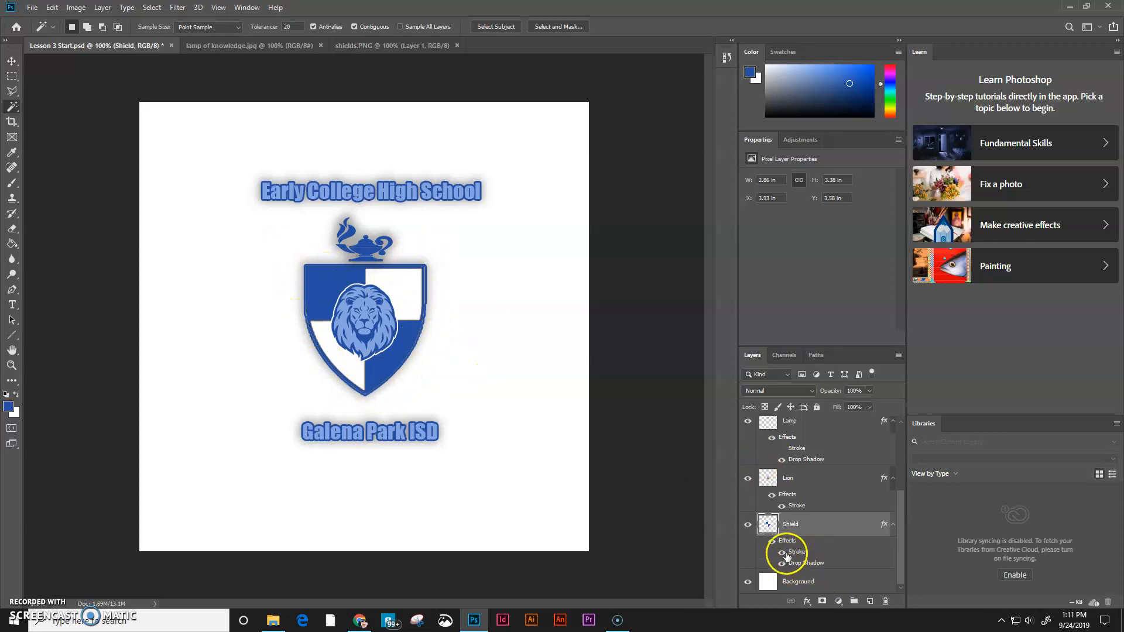
pyautogui.click(782, 551)
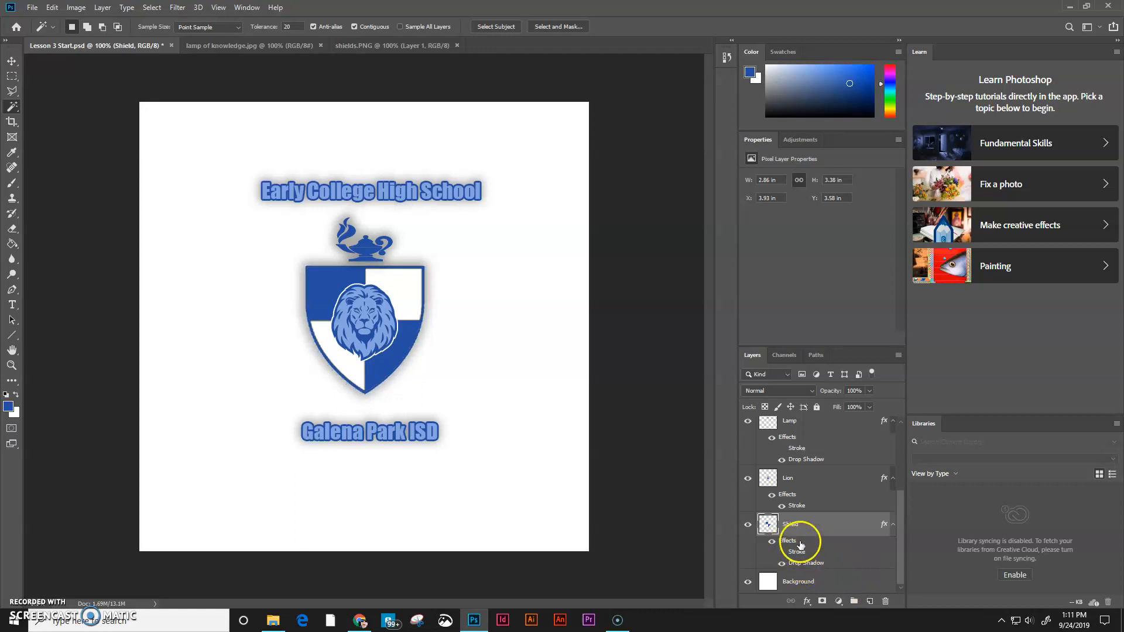